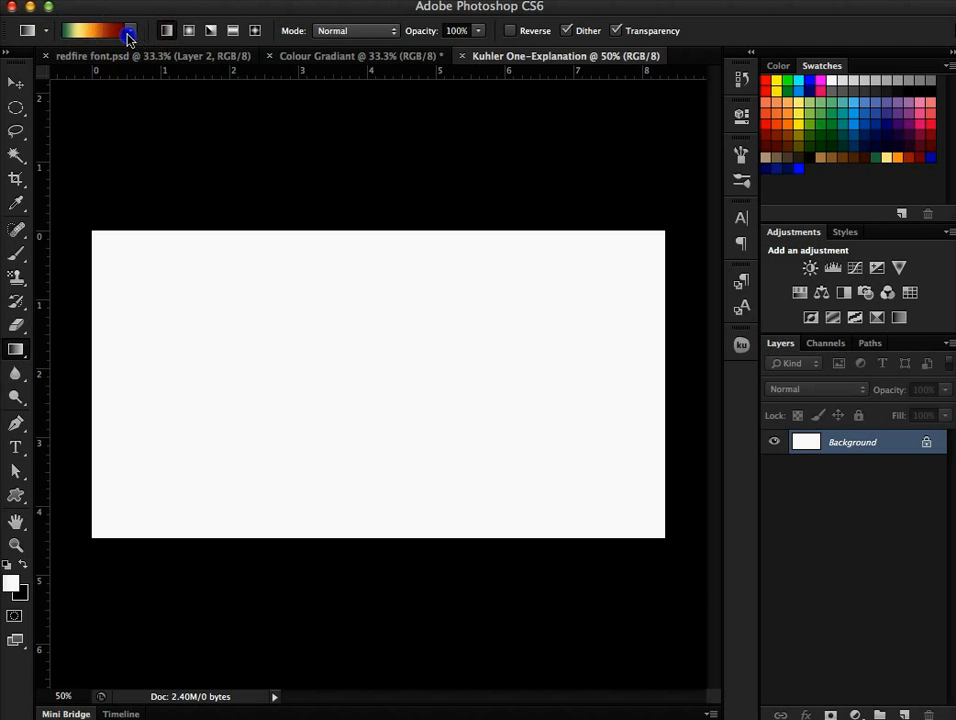
Step: Open the current gradient for editing, name it Kuler two and set the opacity of its end stop to 85%
{"action": "left_click", "coordinate": [129, 31]}
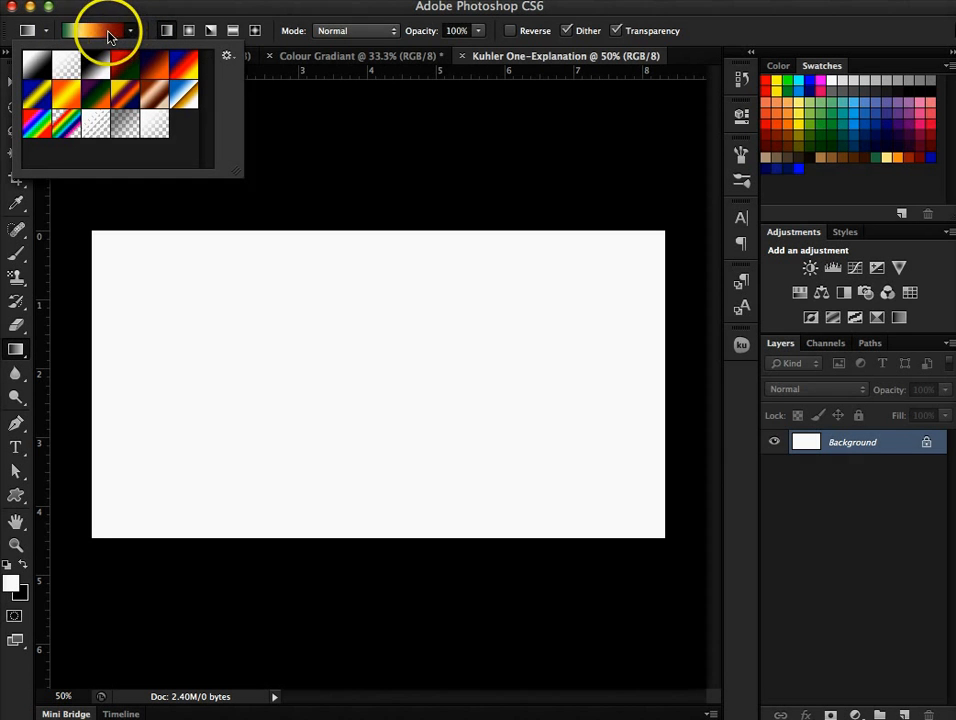
{"action": "left_click", "coordinate": [111, 36]}
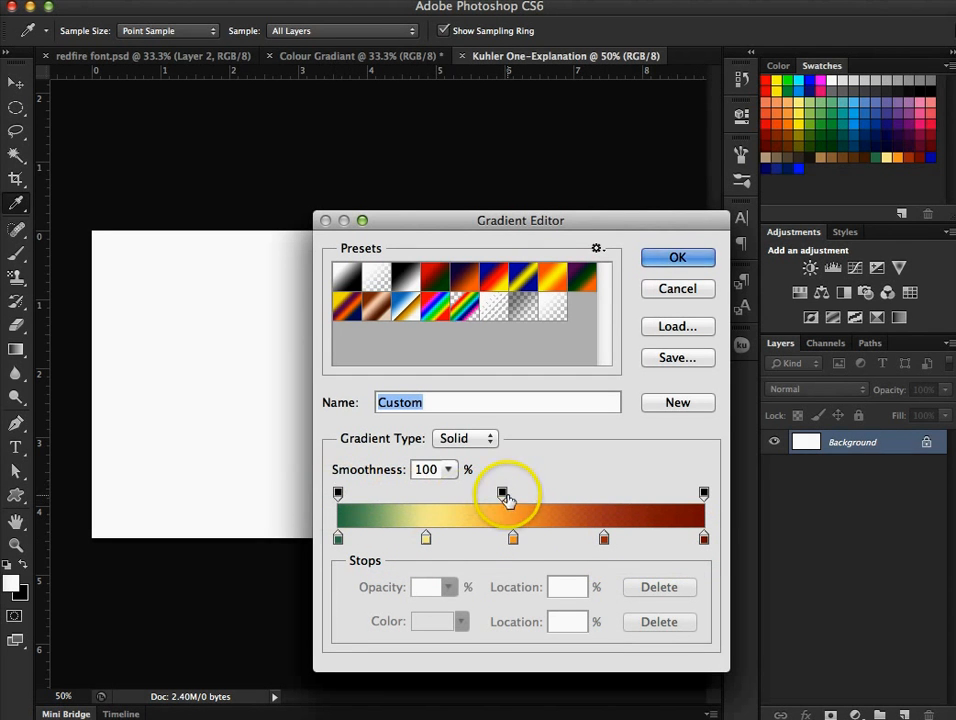
{"action": "left_click", "coordinate": [704, 493]}
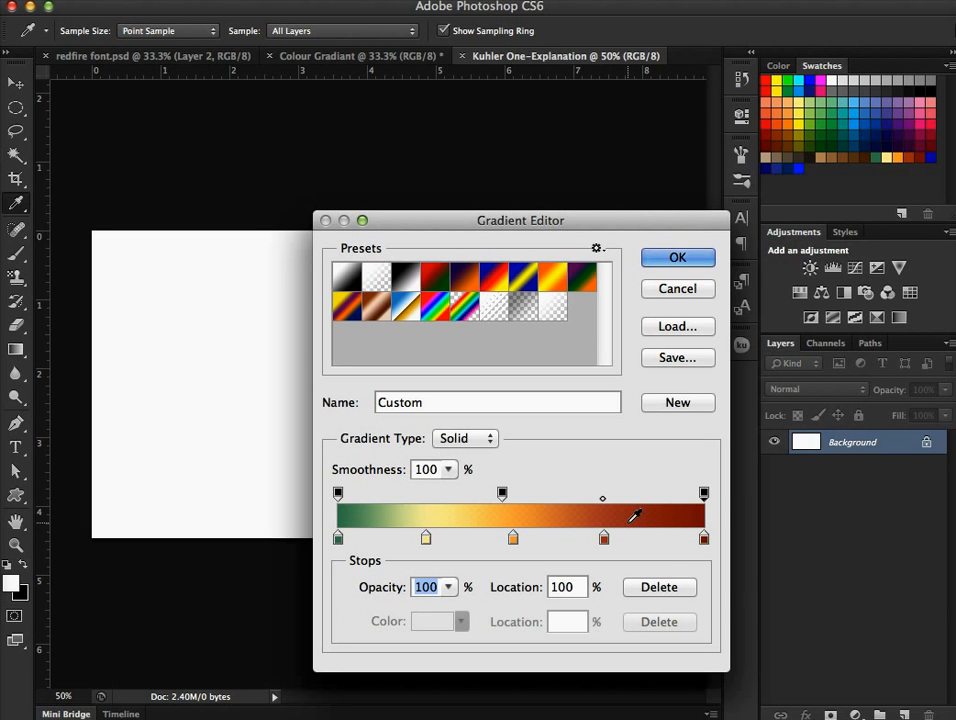
{"action": "left_click", "coordinate": [337, 541]}
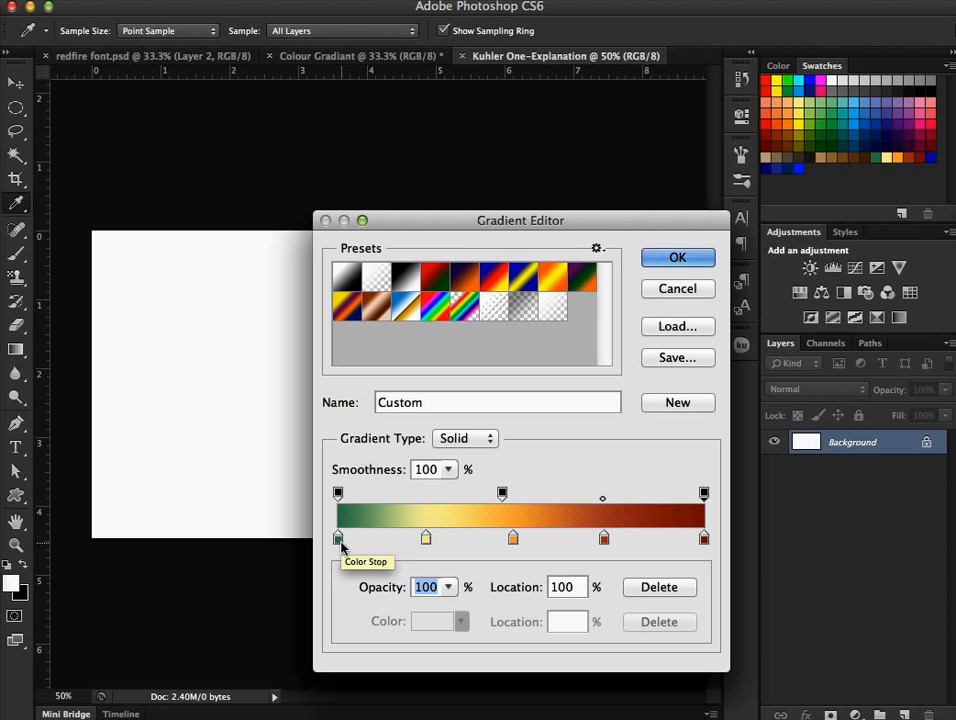
{"action": "left_click", "coordinate": [339, 542]}
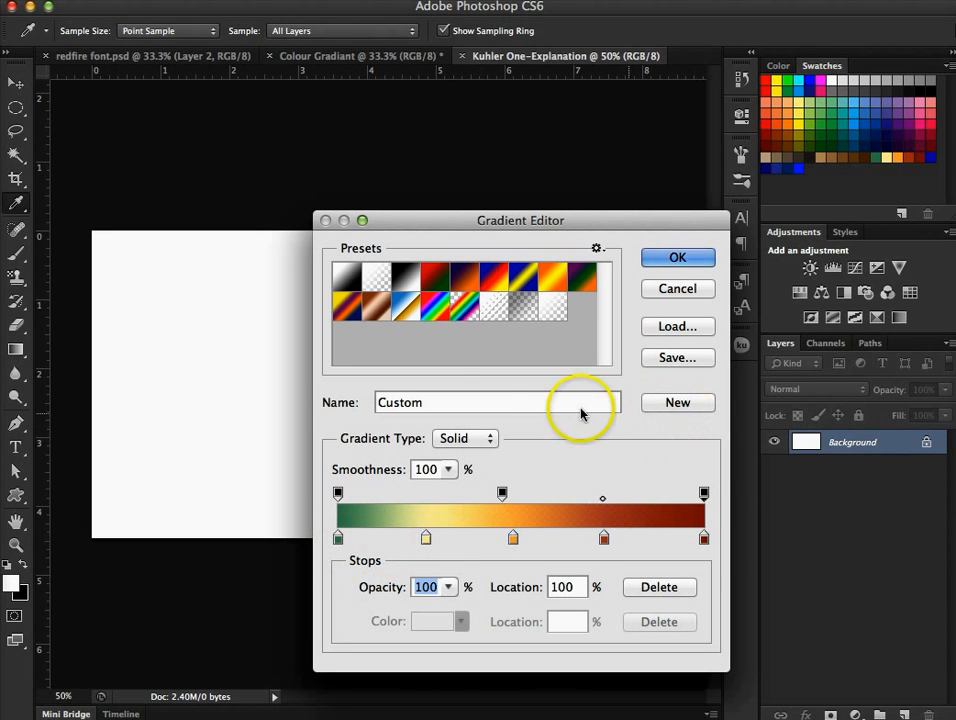
{"action": "left_click", "coordinate": [507, 401]}
{"action": "double_click", "coordinate": [394, 402]}
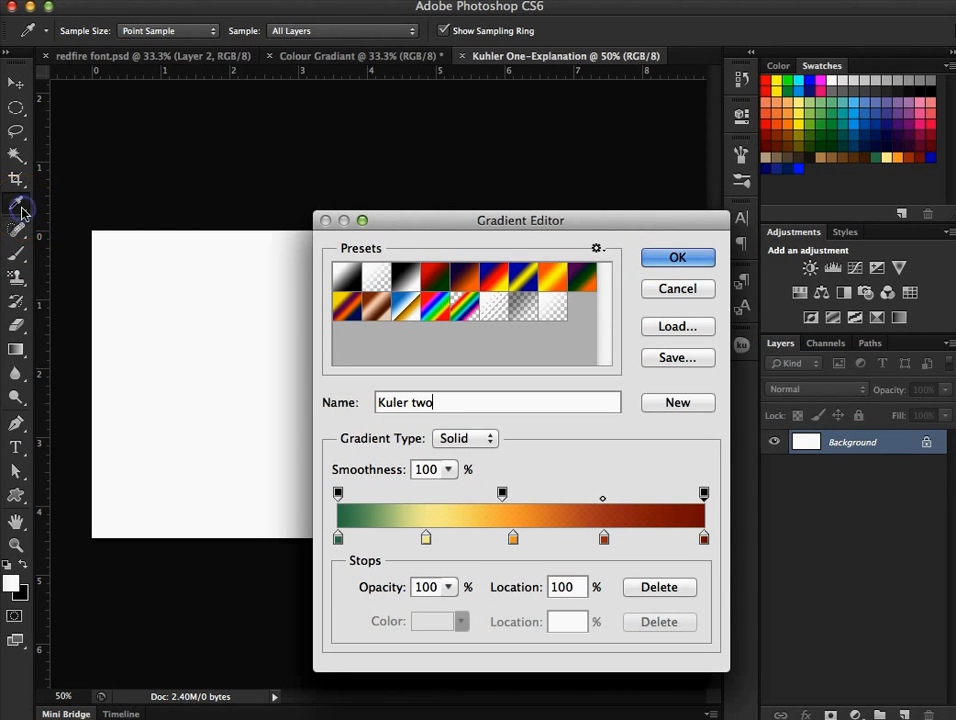
{"action": "left_click", "coordinate": [933, 157]}
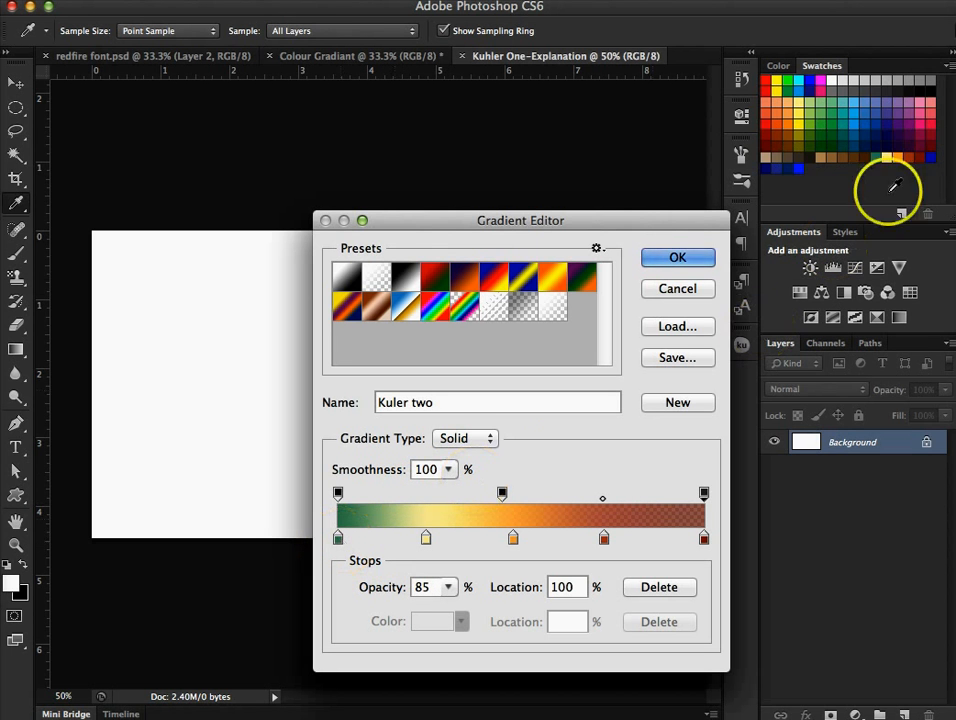
{"action": "left_click", "coordinate": [932, 158]}
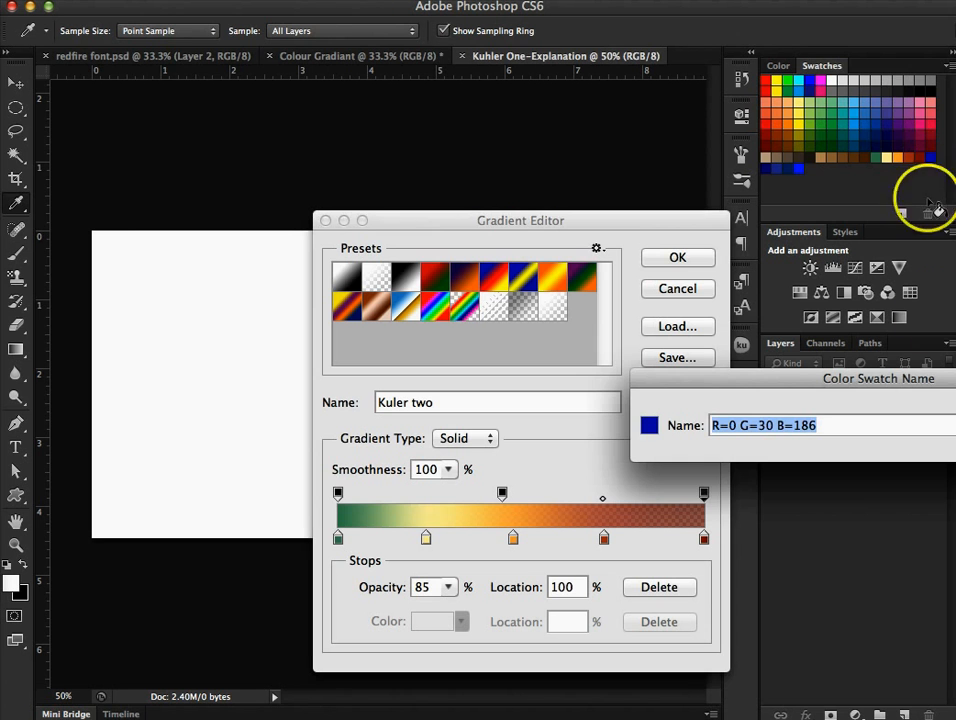
{"action": "key", "text": "Return"}
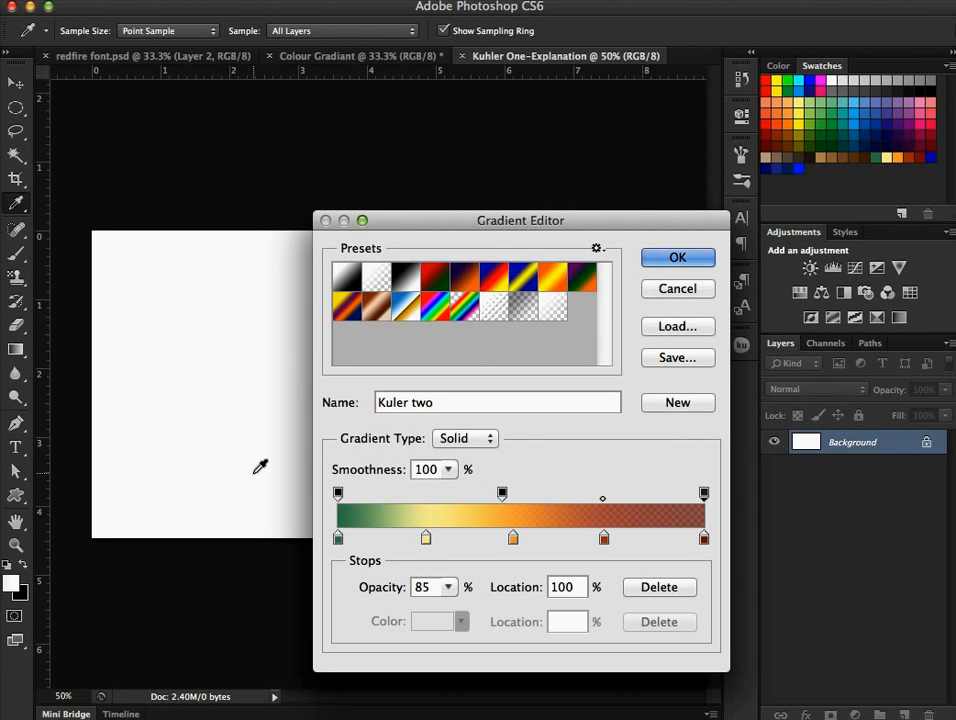
Step: Recolour the gradient's first color stop with the first blue custom swatch and the second stop with the dark navy swatch
{"action": "left_click", "coordinate": [247, 407]}
{"action": "left_click", "coordinate": [338, 539]}
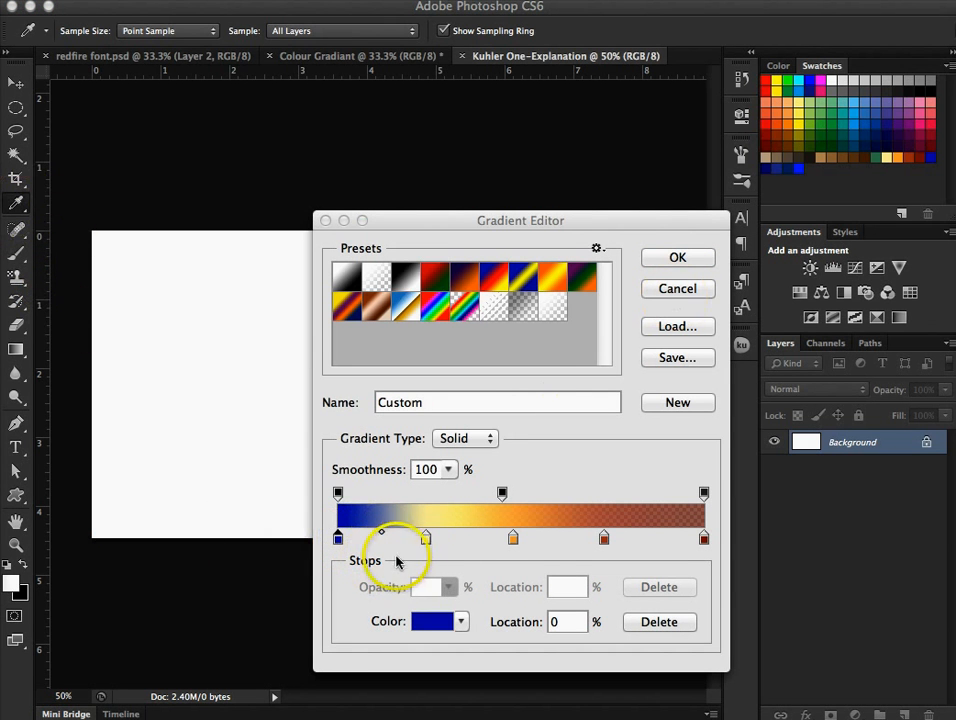
{"action": "left_click", "coordinate": [426, 539]}
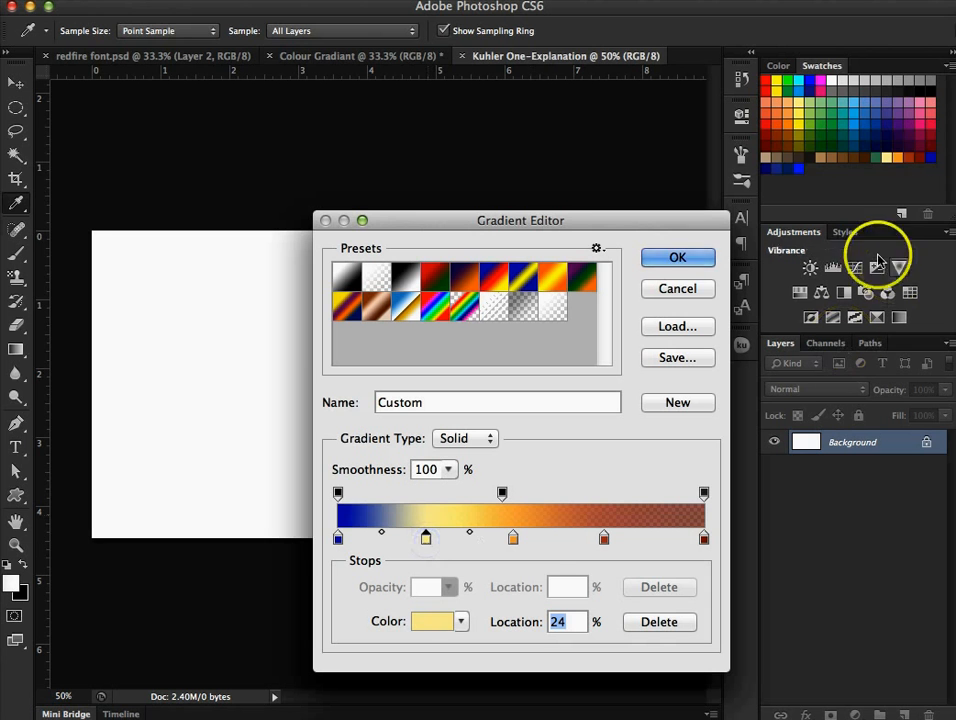
{"action": "left_click", "coordinate": [767, 169]}
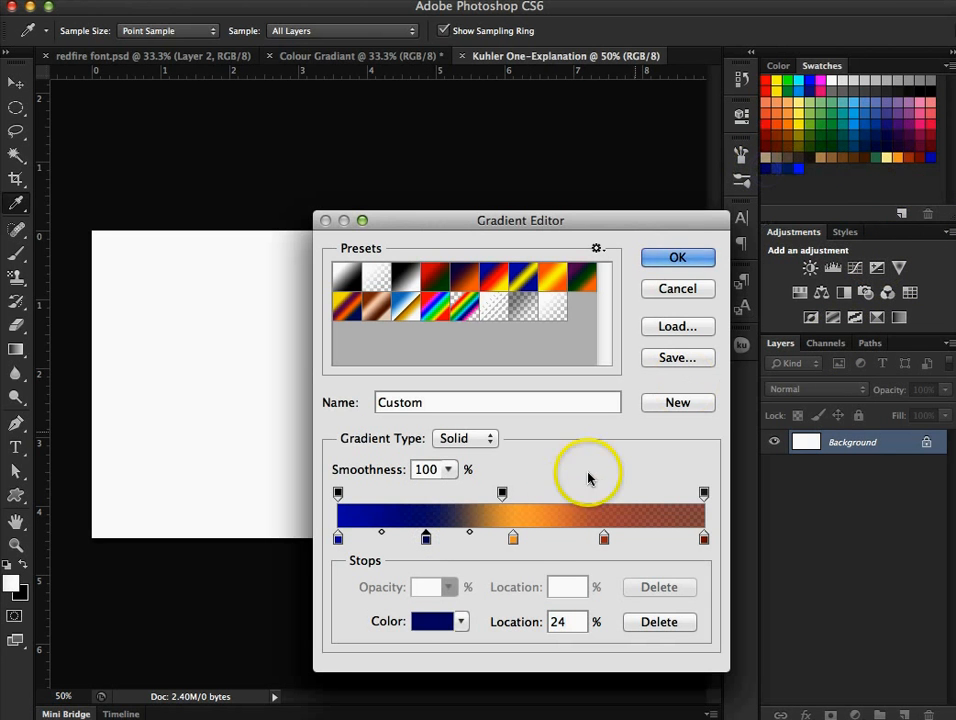
Step: Recolour the color stops at 48%, 73% and 100% with the medium blue, dark blue and bright blue custom swatches
{"action": "left_click", "coordinate": [513, 540]}
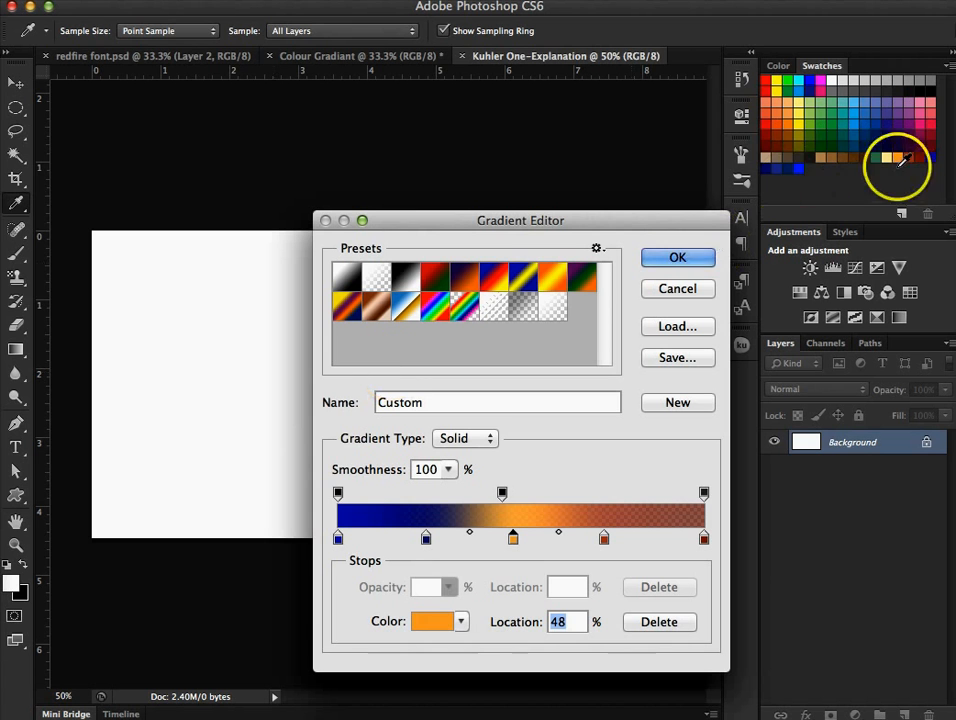
{"action": "left_click", "coordinate": [779, 171]}
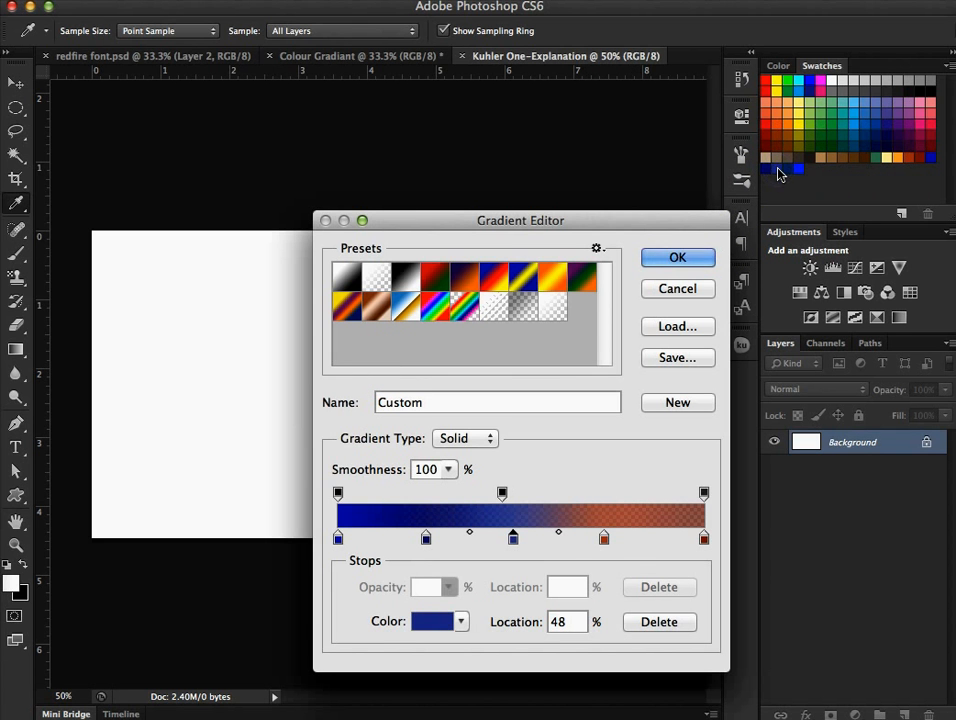
{"action": "left_click", "coordinate": [604, 538]}
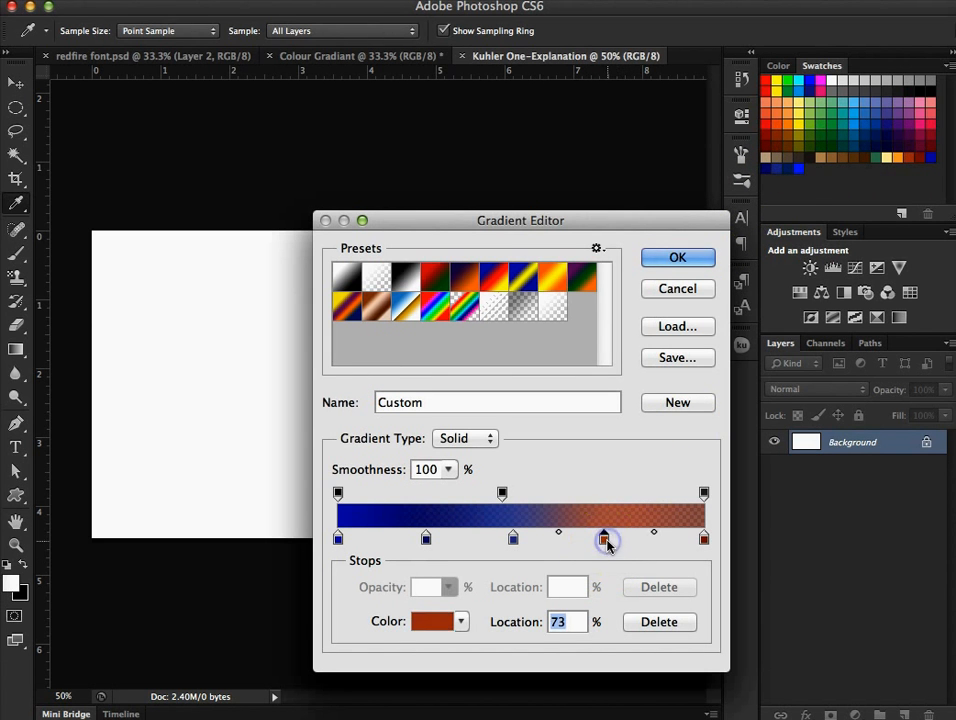
{"action": "left_click", "coordinate": [790, 170]}
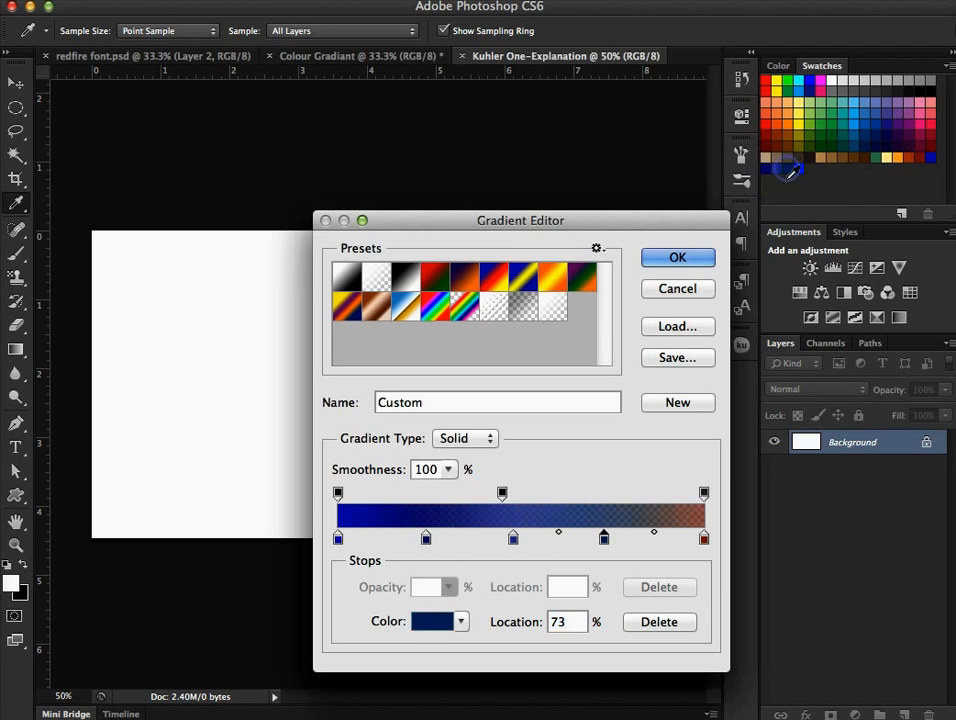
{"action": "left_click", "coordinate": [706, 540]}
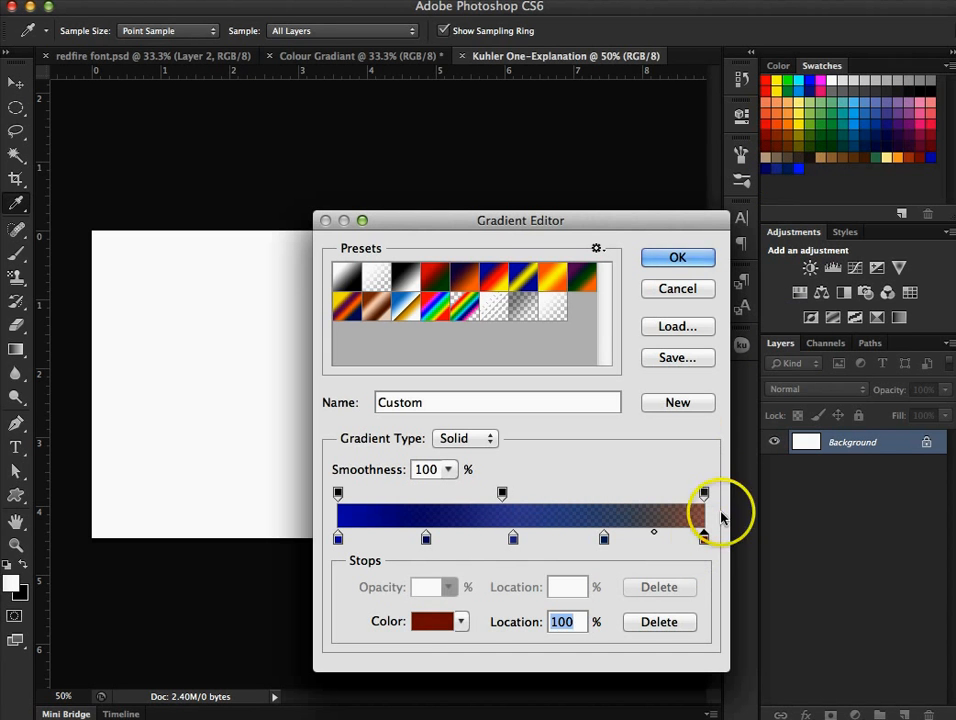
{"action": "left_click", "coordinate": [799, 164]}
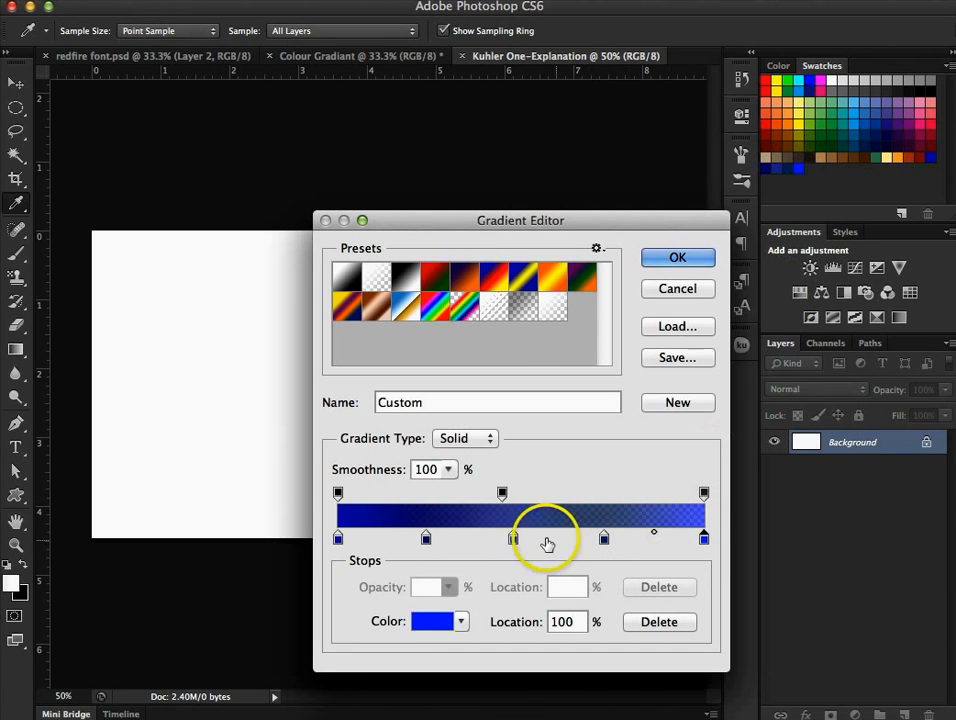
Step: Move the gradient's second color stop to 25% and its middle opacity stop to 48%
{"action": "left_click", "coordinate": [427, 539]}
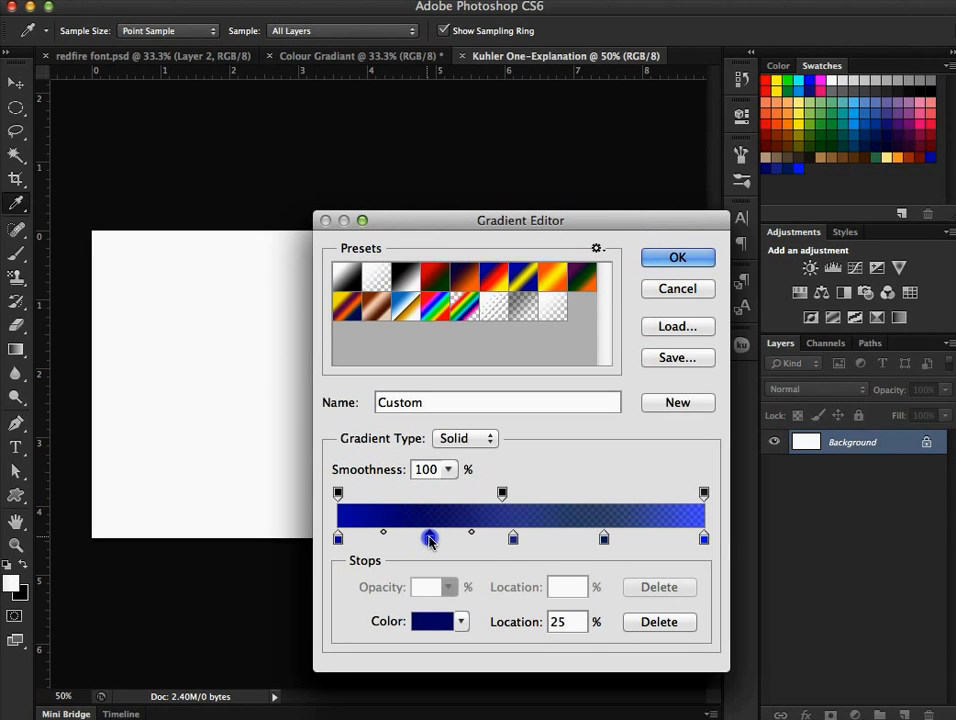
{"action": "left_click_drag", "start_coordinate": [502, 494], "coordinate": [515, 498]}
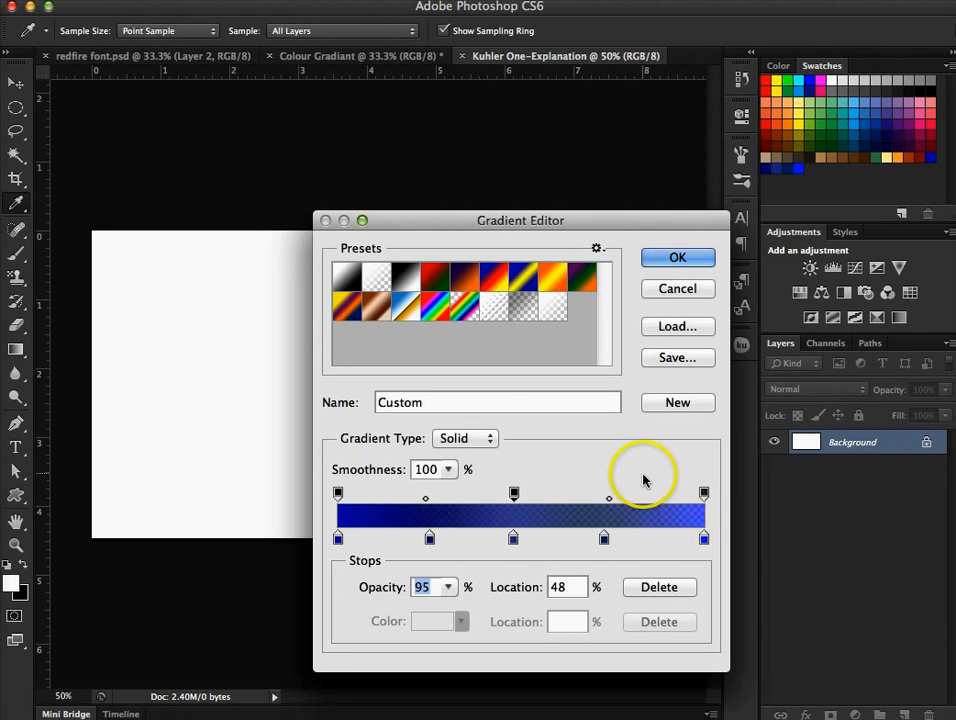
Step: Name the blue gradient Kuler TWO and save it as a new preset
{"action": "double_click", "coordinate": [380, 402]}
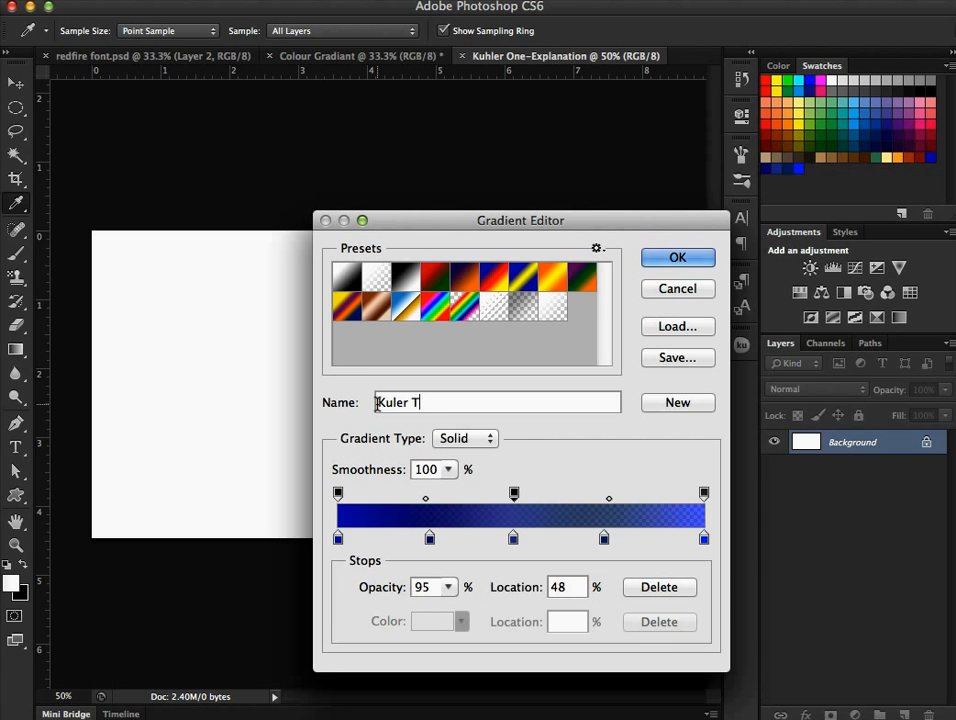
{"action": "left_click", "coordinate": [680, 402]}
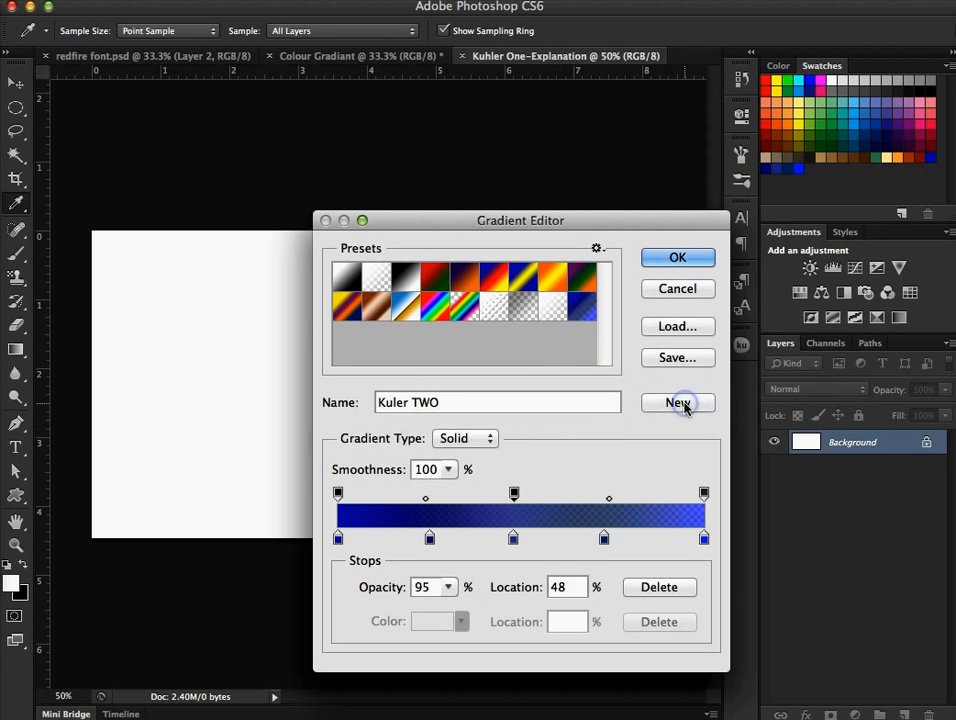
{"action": "left_click", "coordinate": [664, 262]}
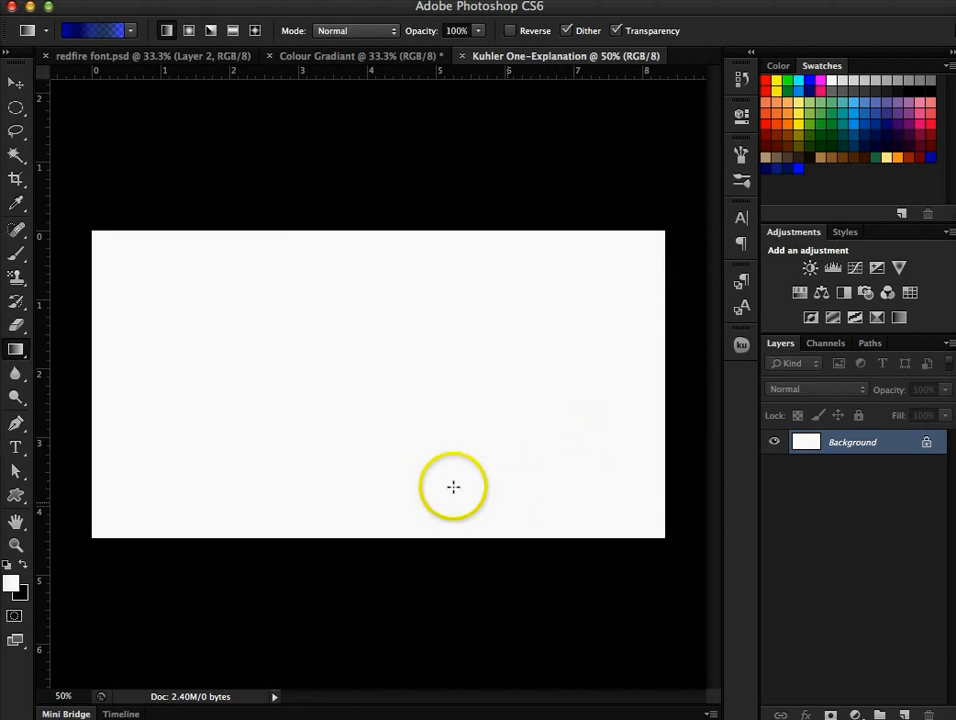
Step: Create a new white document named Kuler two, 1250 by 670 pixels at 150 pixels/inch
{"action": "left_click", "coordinate": [140, 0]}
{"action": "left_click", "coordinate": [160, 6]}
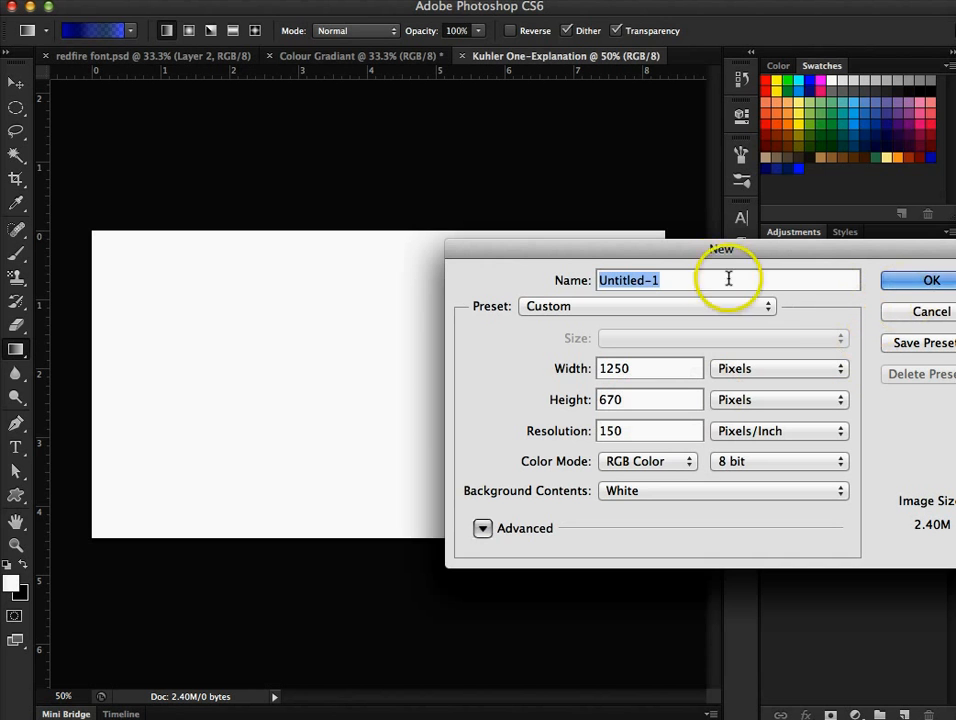
{"action": "type", "text": "Kuler"}
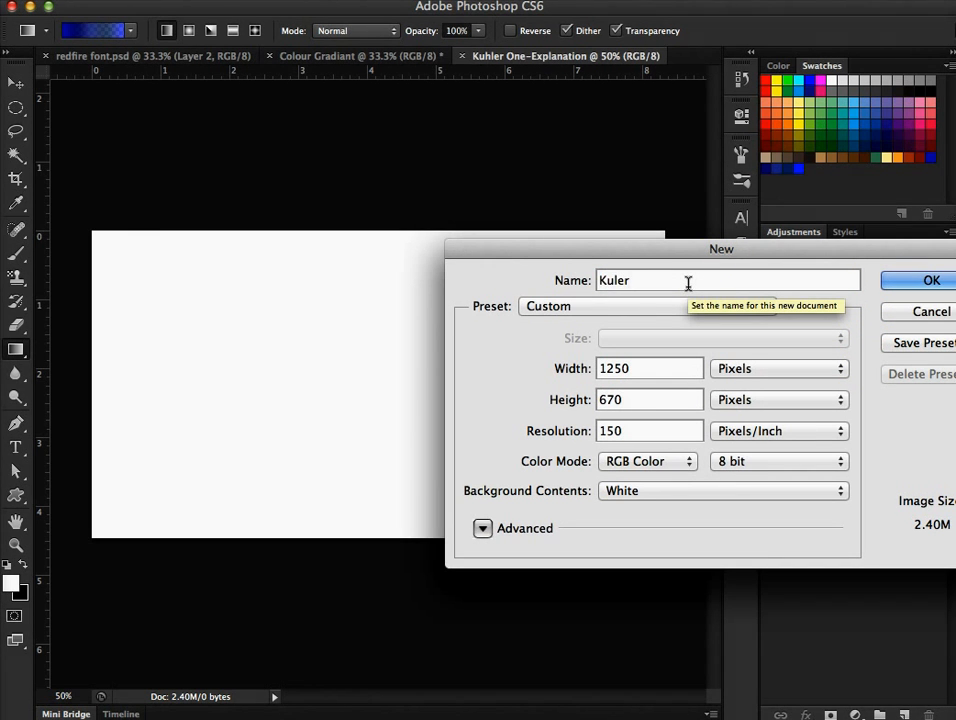
{"action": "type", "text": " two"}
{"action": "left_click", "coordinate": [912, 282]}
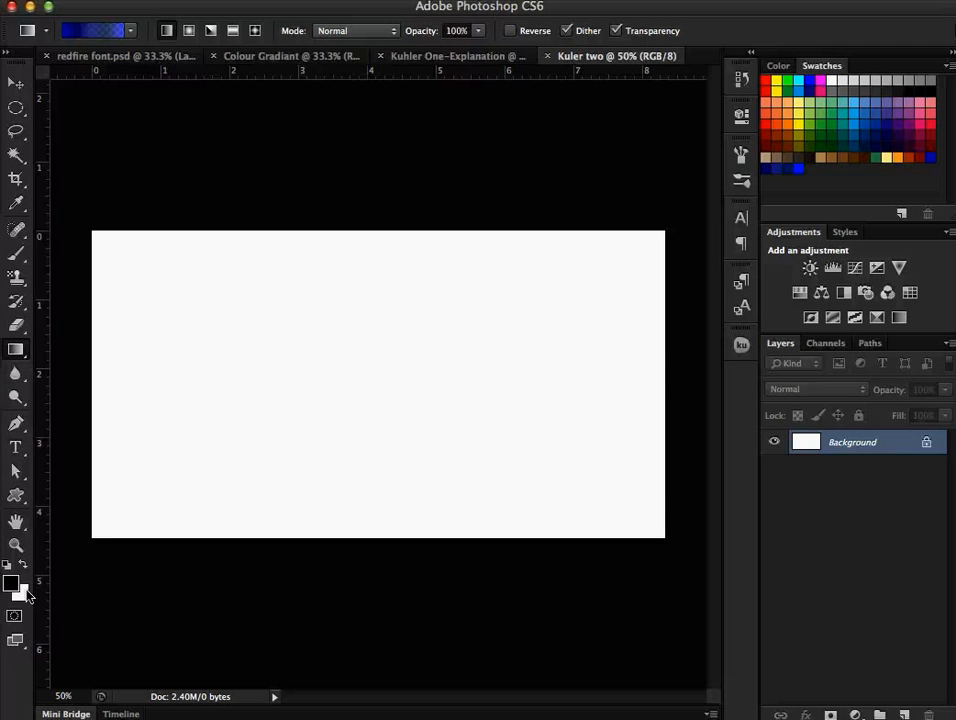
Step: Fill the Background layer with the black foreground color
{"action": "key", "text": "super+BackSpace"}
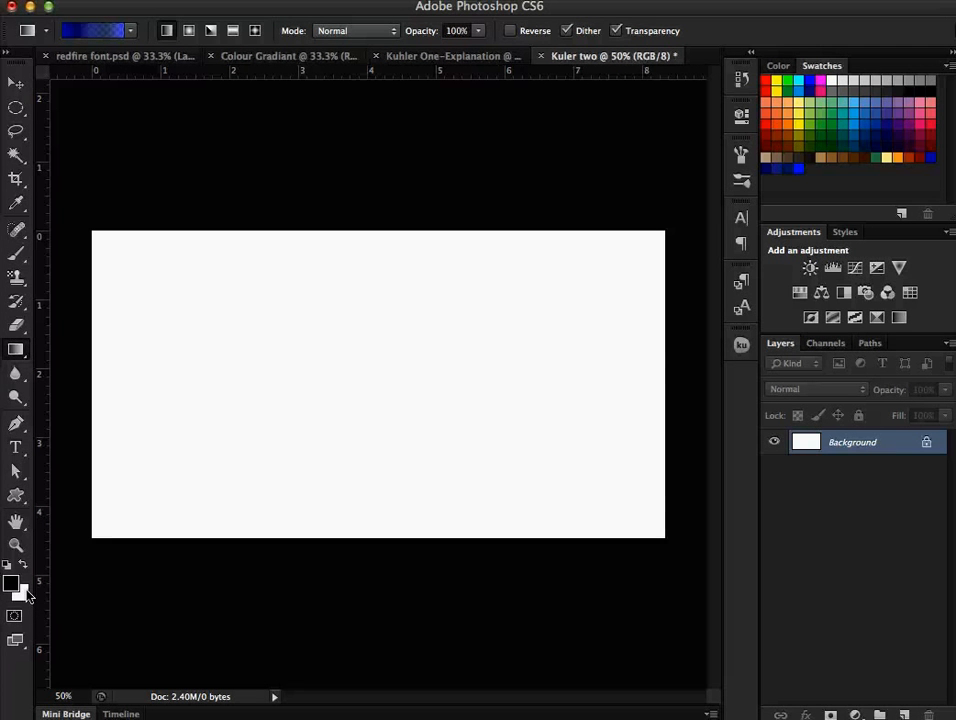
{"action": "left_click", "coordinate": [11, 585]}
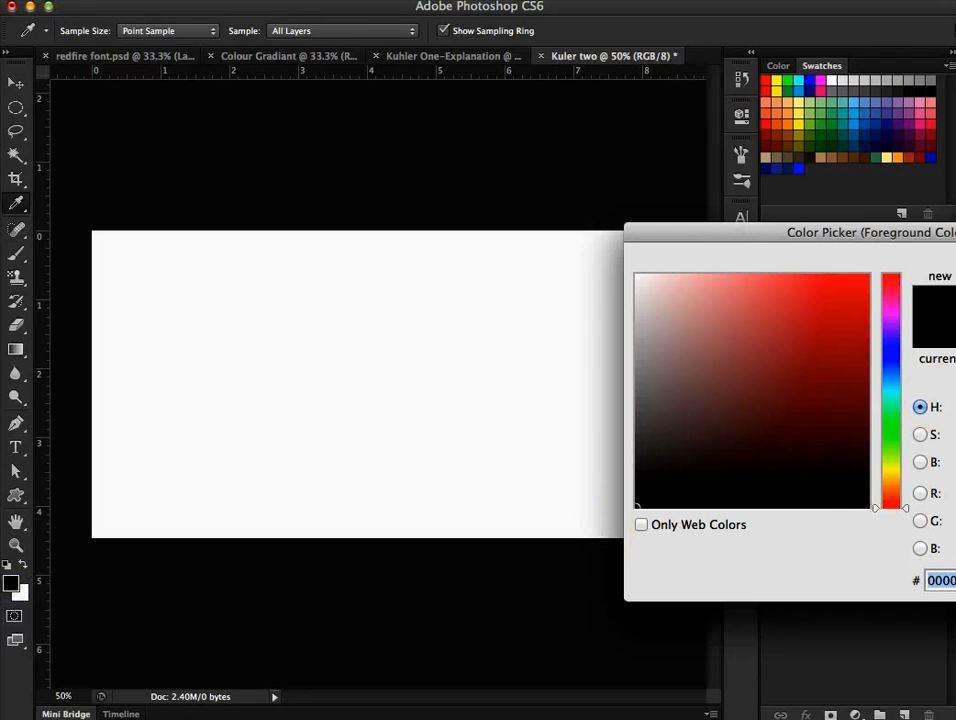
{"action": "key", "text": "Return"}
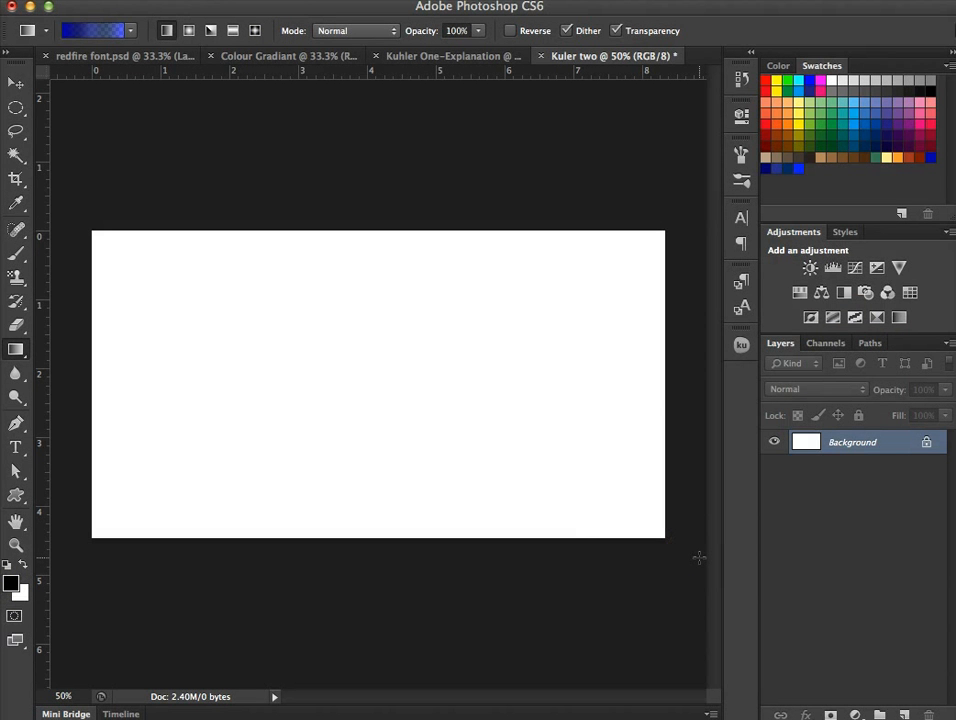
{"action": "key", "text": "alt+BackSpace"}
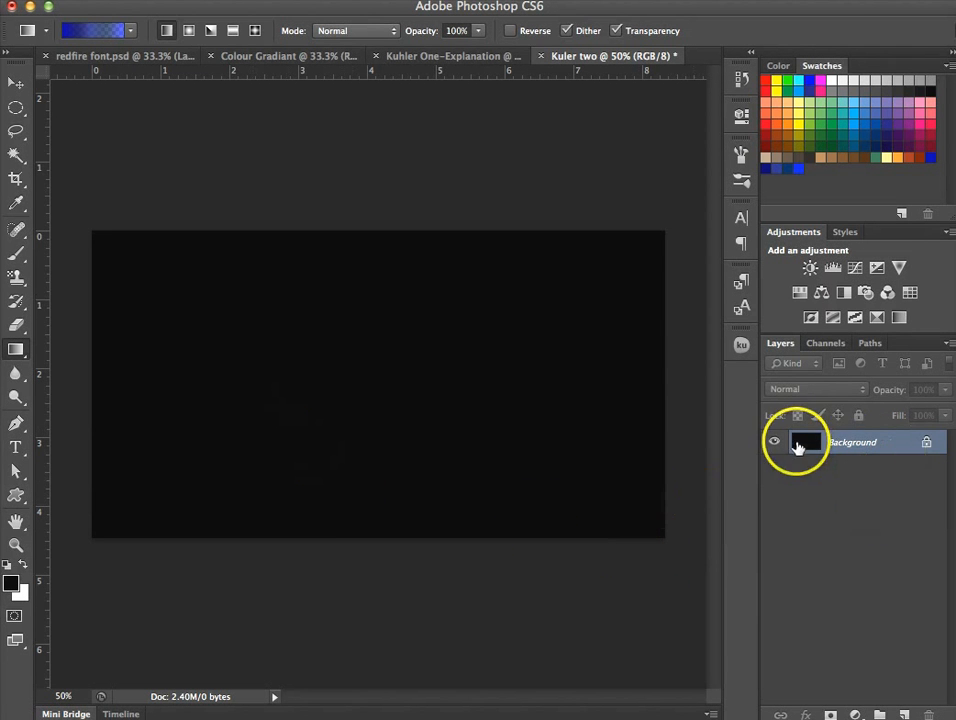
Step: Convert the Background into the regular layer Layer 0 and add a new empty layer above it
{"action": "double_click", "coordinate": [862, 446]}
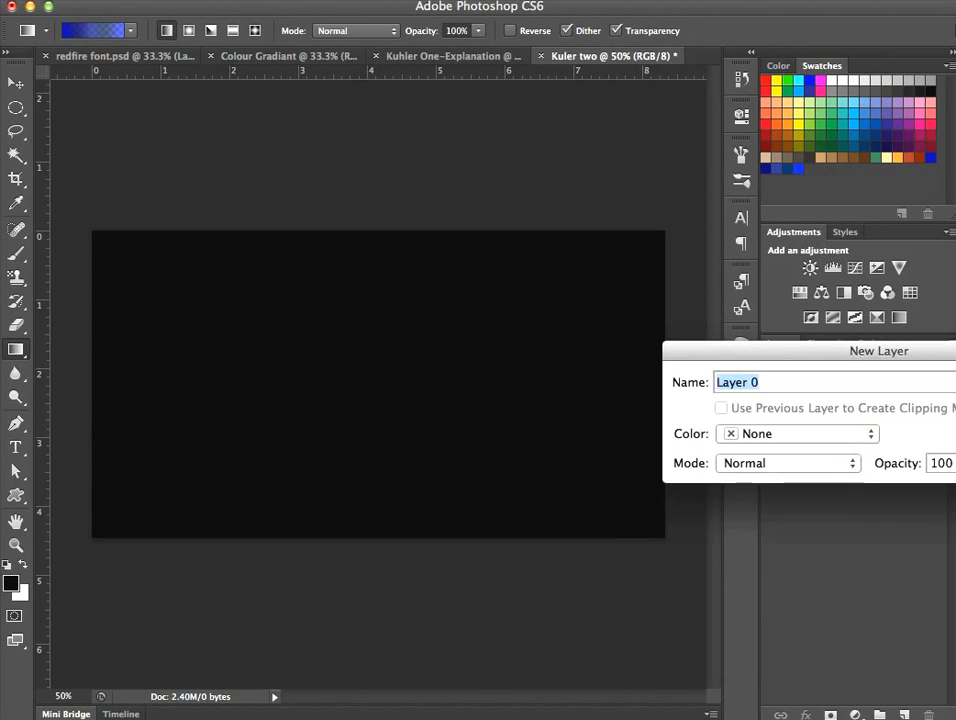
{"action": "key", "text": "Return"}
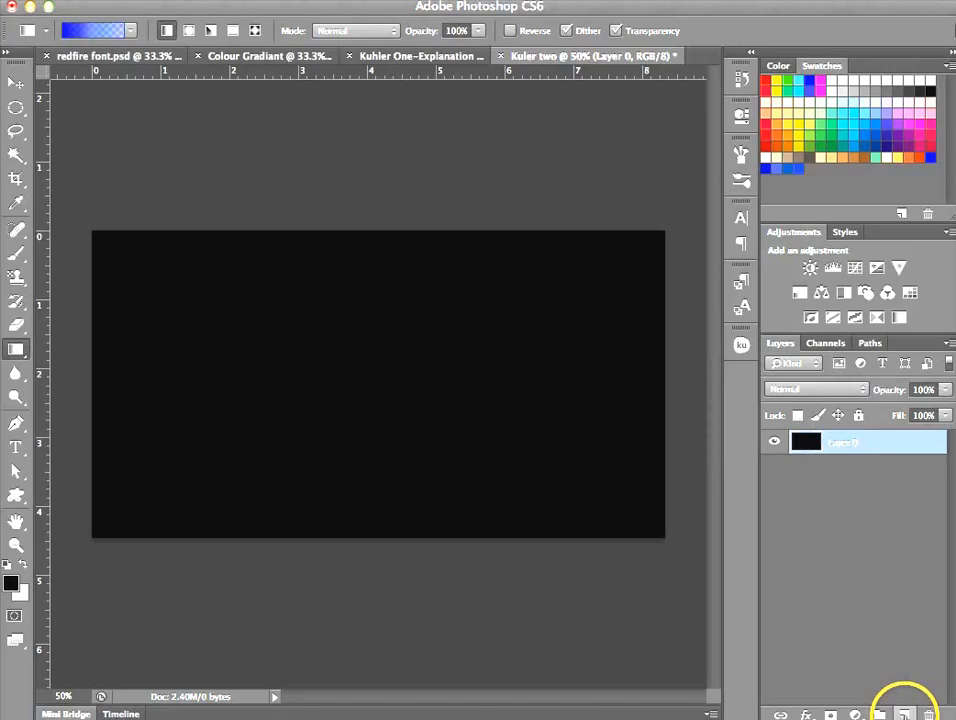
{"action": "left_click", "coordinate": [903, 713]}
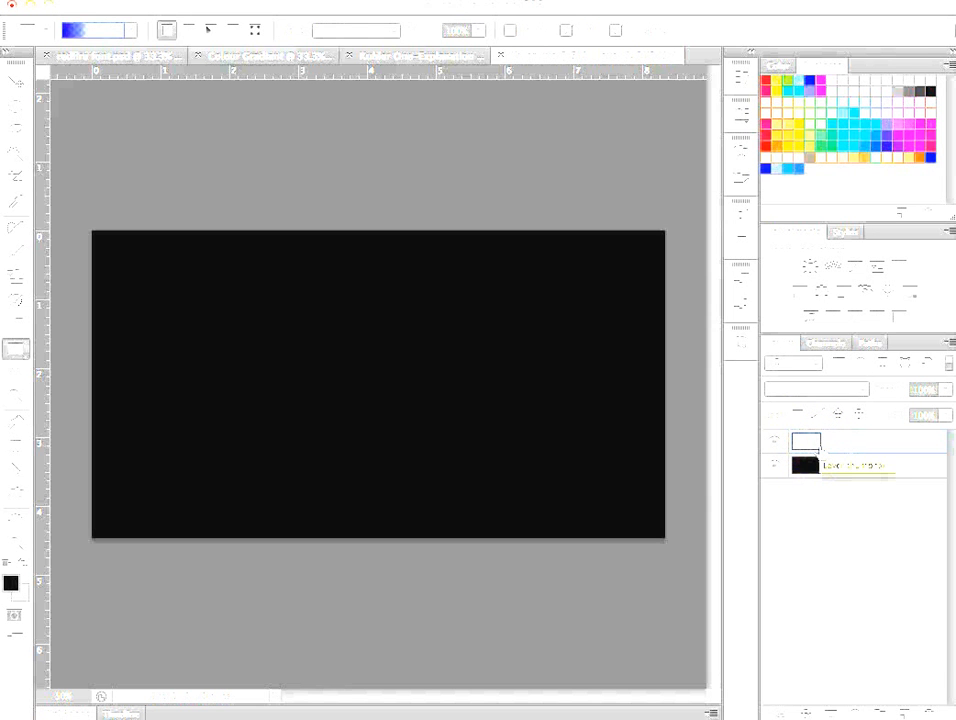
{"action": "left_click", "coordinate": [608, 564]}
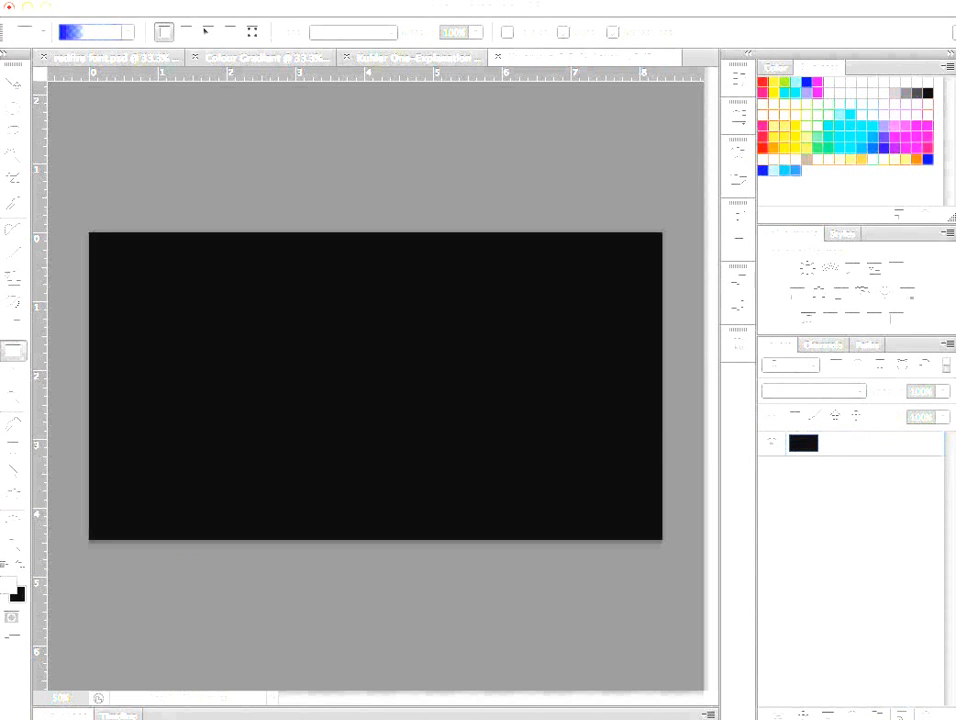
{"action": "left_click", "coordinate": [902, 714]}
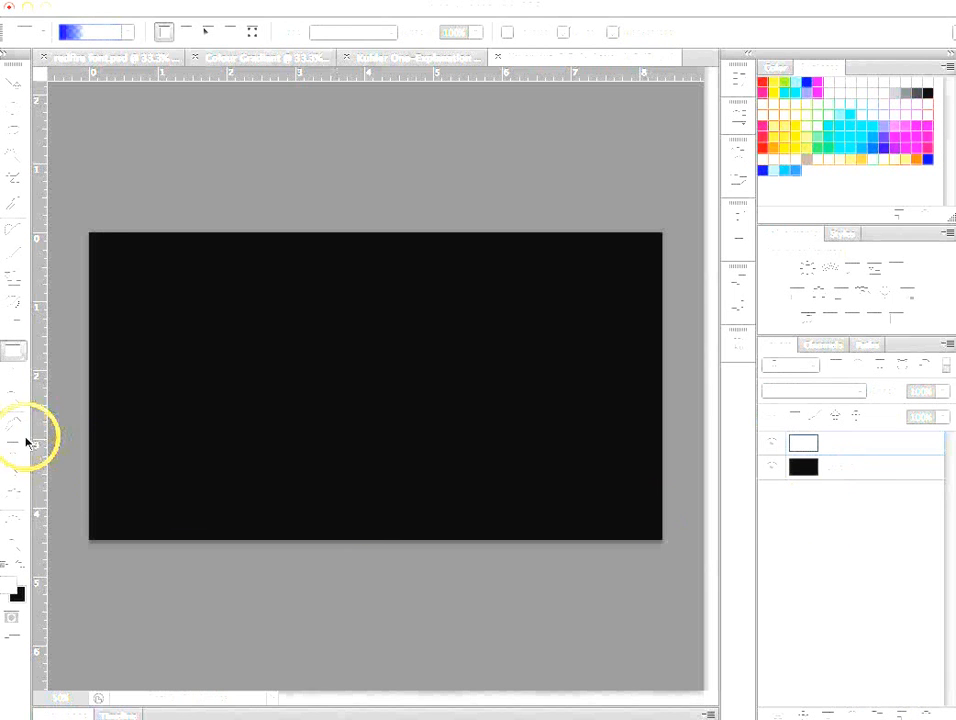
Step: Set up the Brush tool with the 54-pixel circle-cluster tip and 95% spacing
{"action": "left_click", "coordinate": [11, 262]}
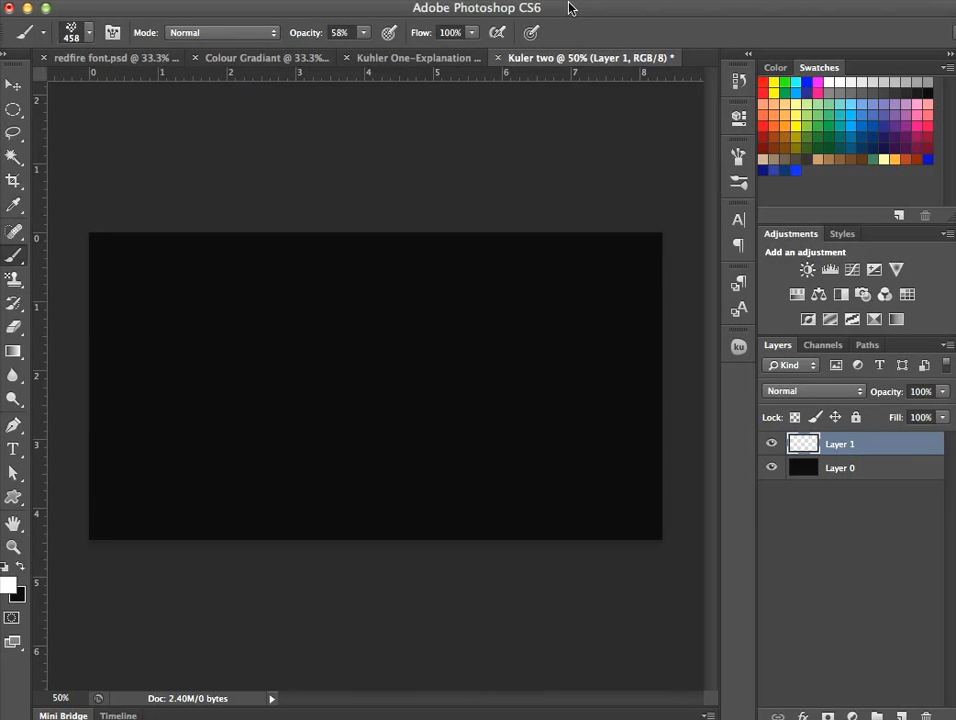
{"action": "left_click", "coordinate": [578, 2]}
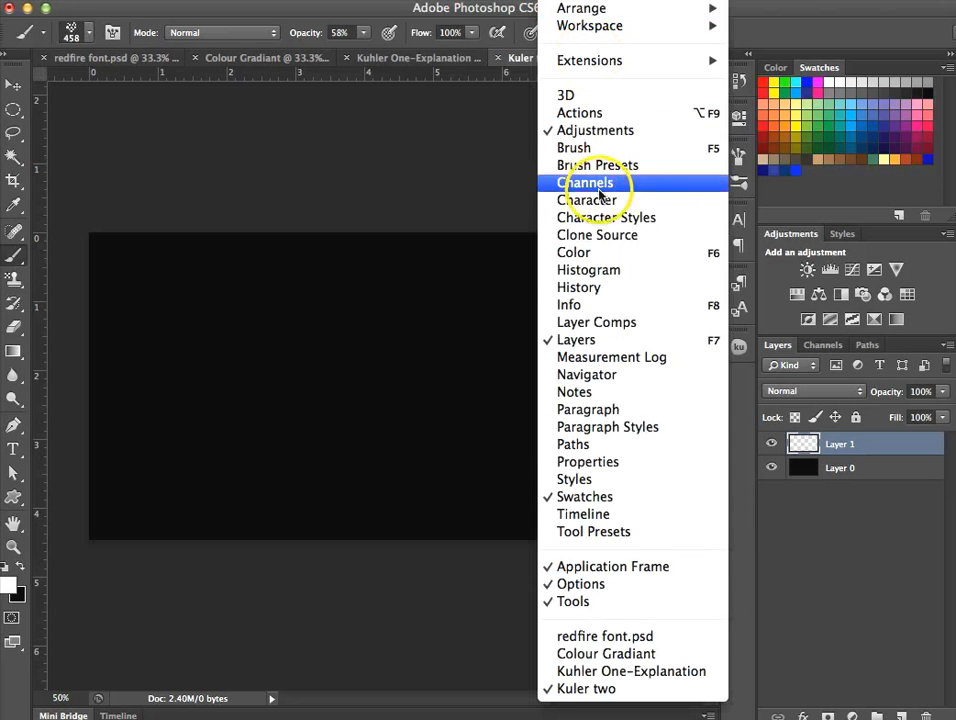
{"action": "left_click", "coordinate": [605, 152]}
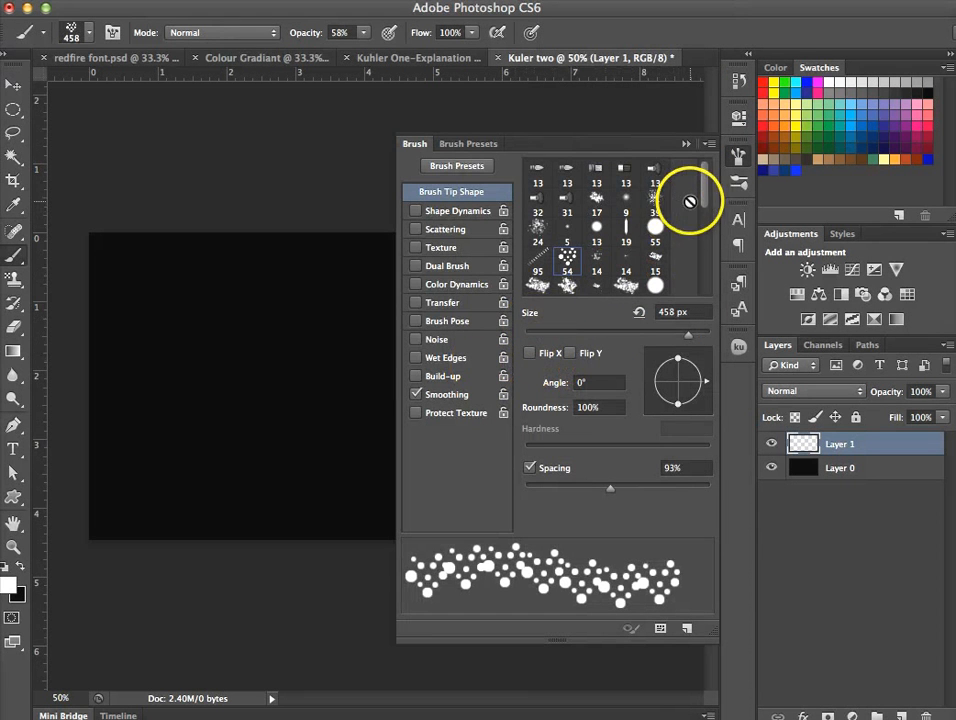
{"action": "mouse_move", "coordinate": [704, 203]}
{"action": "left_mouse_down"}
{"action": "mouse_move", "coordinate": [700, 299]}
{"action": "mouse_move", "coordinate": [717, 205]}
{"action": "left_mouse_up"}
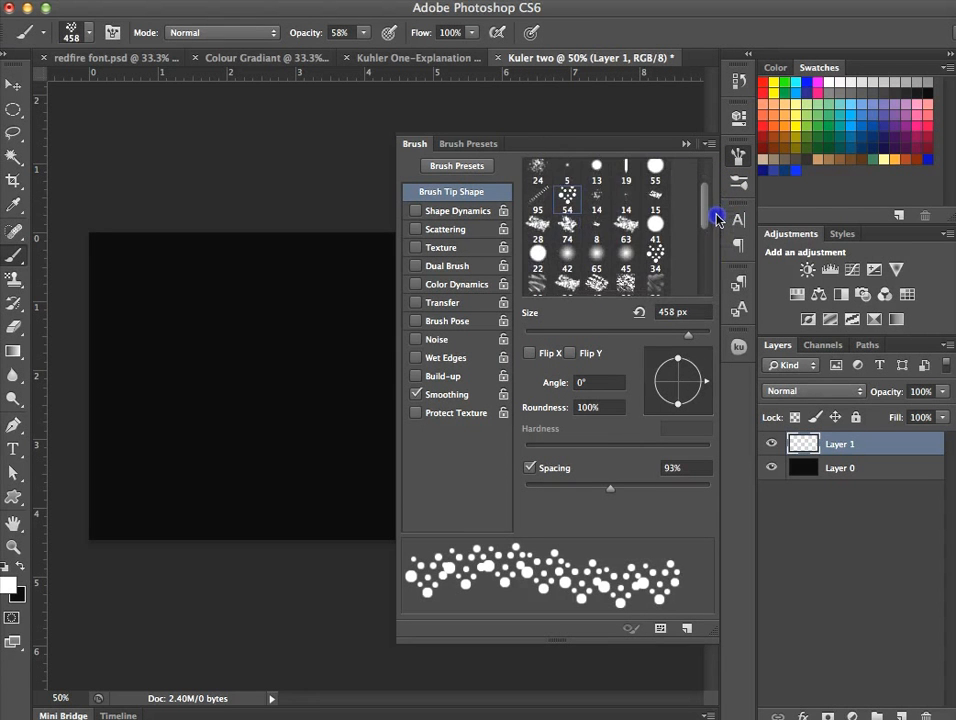
{"action": "left_click", "coordinate": [568, 202]}
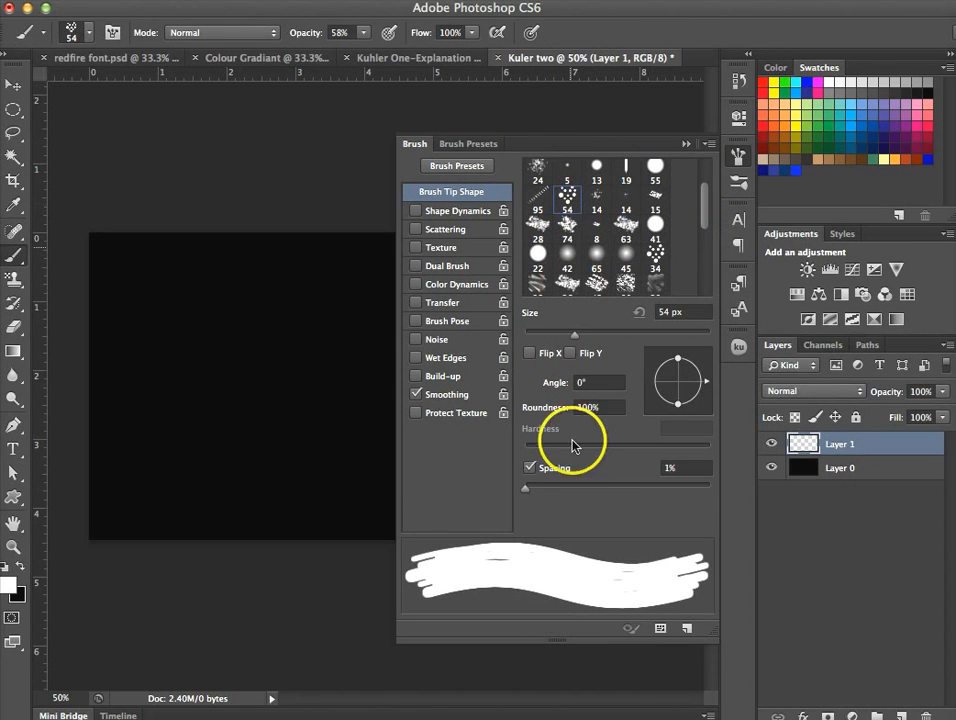
{"action": "left_click_drag", "start_coordinate": [525, 487], "coordinate": [612, 496]}
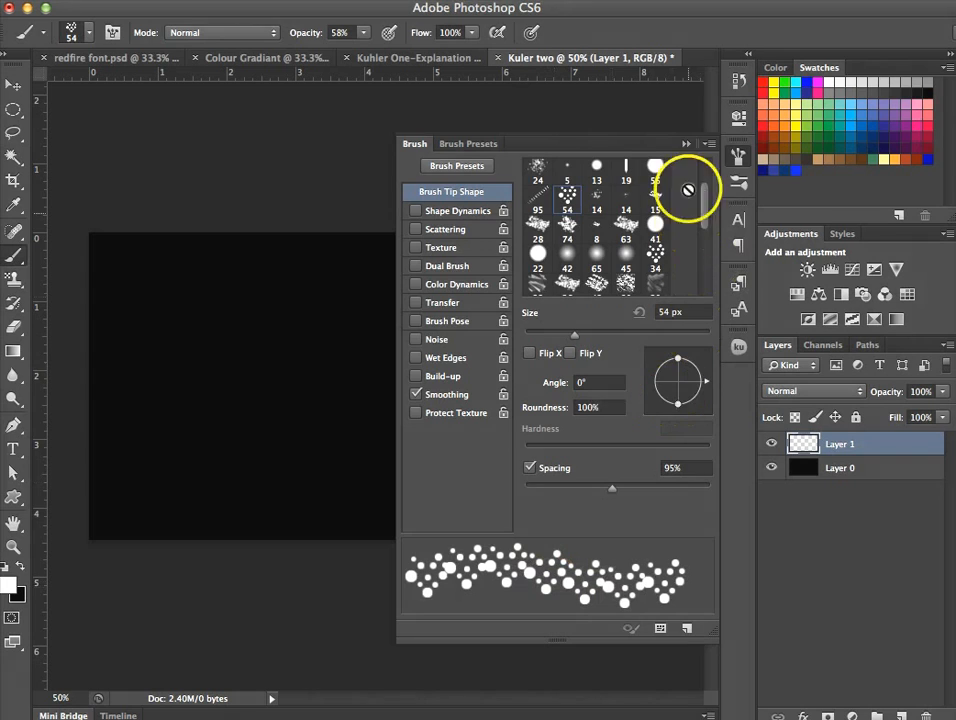
{"action": "left_click", "coordinate": [685, 145]}
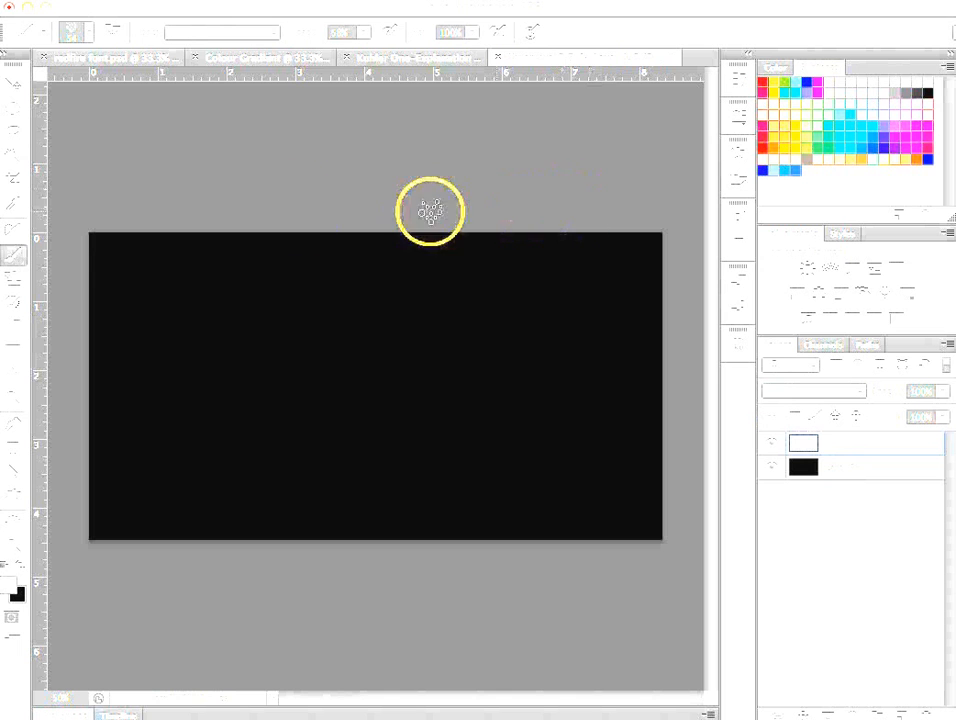
Step: Enlarge the circle-cluster brush to 405 px
{"action": "left_click", "coordinate": [89, 33]}
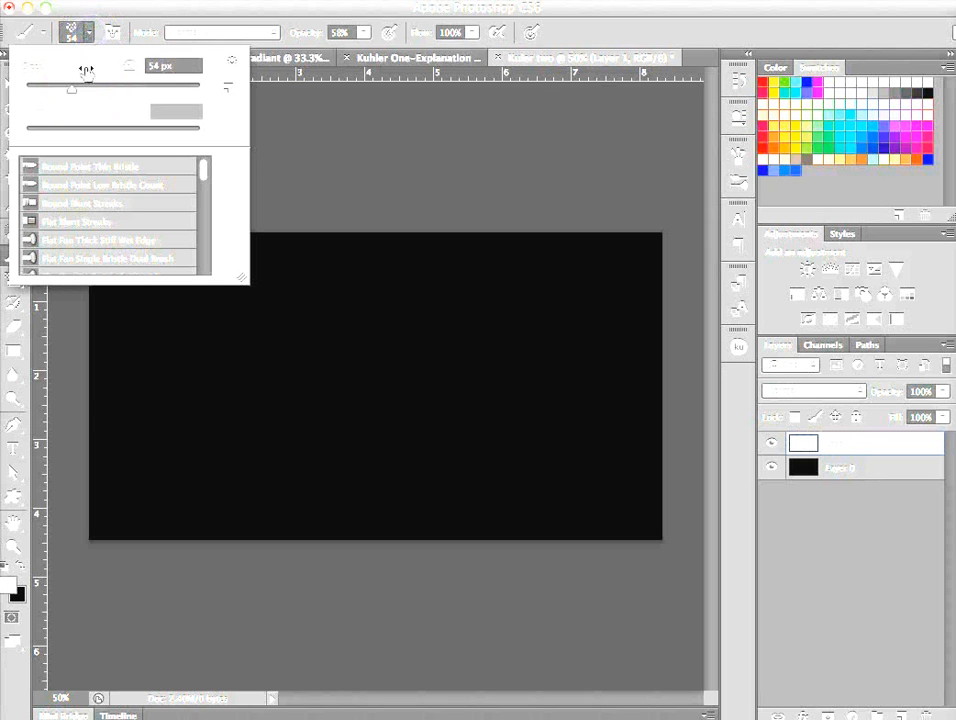
{"action": "left_click_drag", "start_coordinate": [81, 84], "coordinate": [96, 88]}
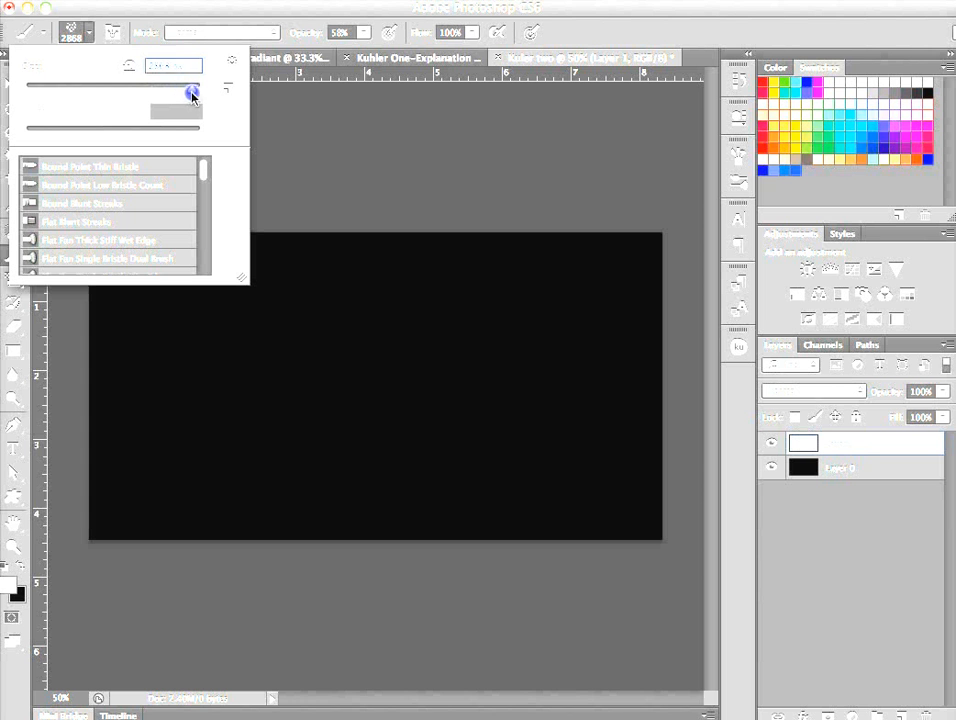
{"action": "left_click_drag", "start_coordinate": [190, 98], "coordinate": [175, 90]}
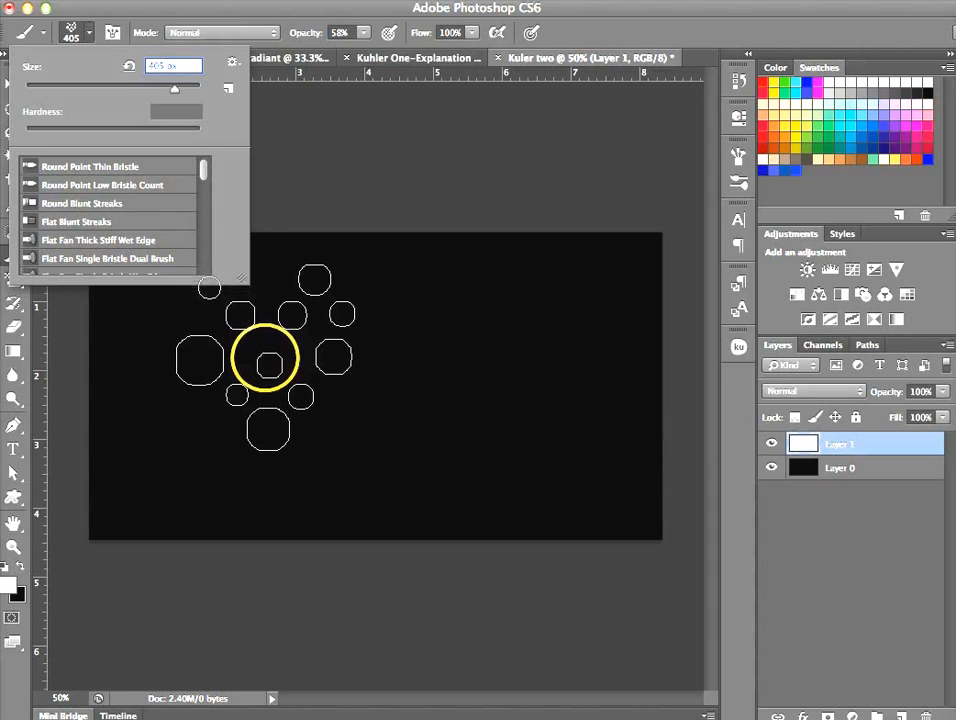
Step: Stamp overlapping white circle clusters at 58% opacity across the whole canvas on Layer 1
{"action": "left_click", "coordinate": [264, 357]}
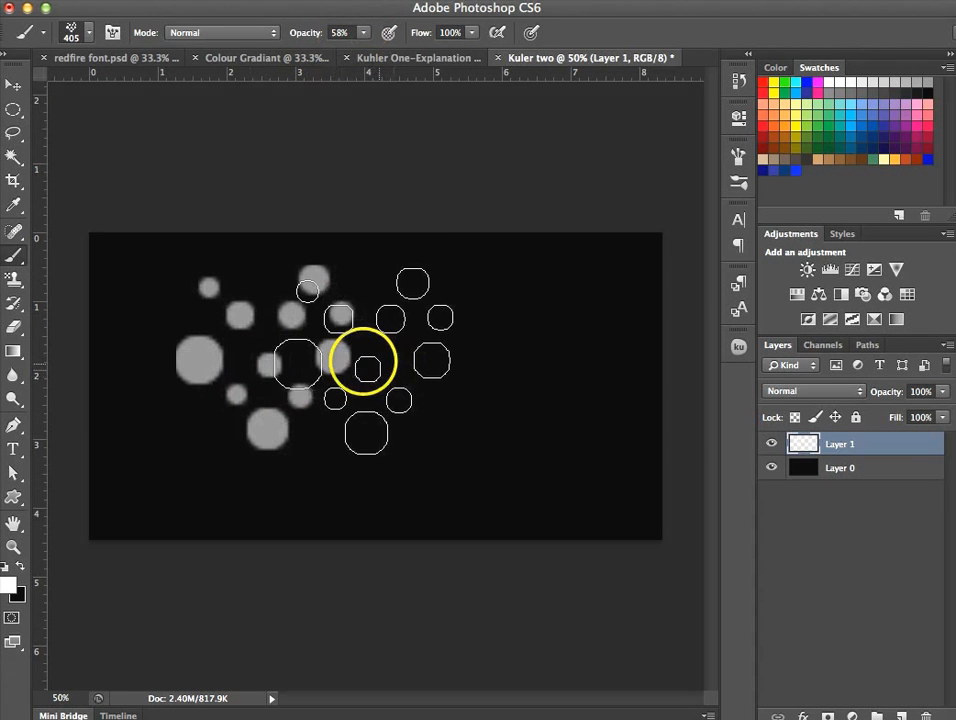
{"action": "left_click", "coordinate": [352, 356]}
{"action": "left_click", "coordinate": [382, 356]}
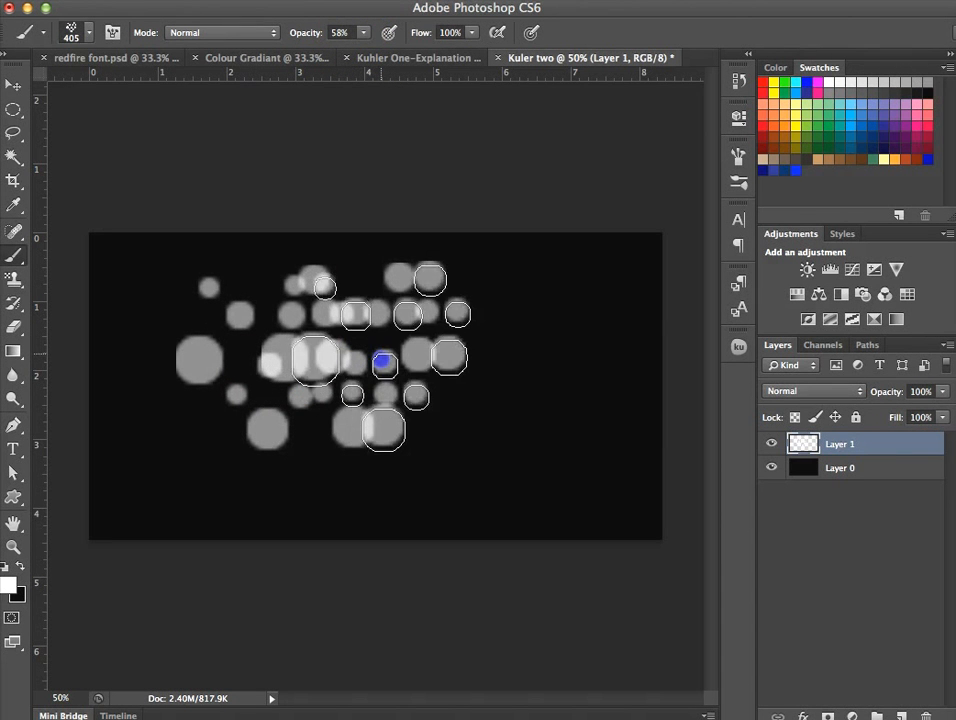
{"action": "left_click", "coordinate": [399, 357]}
{"action": "left_click", "coordinate": [399, 357]}
{"action": "left_click", "coordinate": [485, 396]}
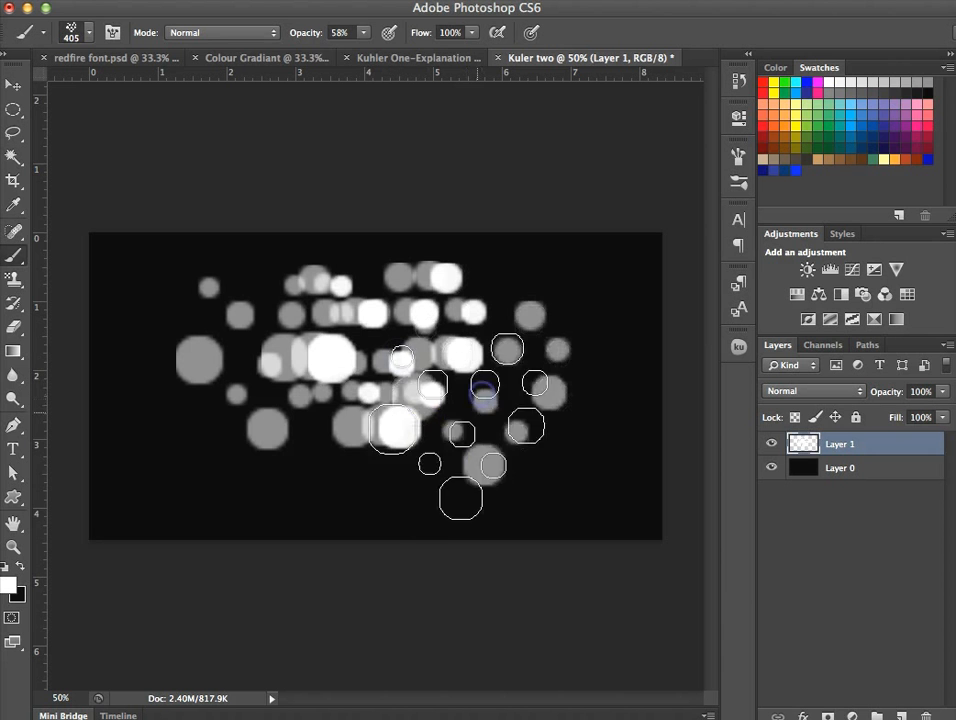
{"action": "left_click", "coordinate": [428, 447]}
{"action": "left_click", "coordinate": [263, 464]}
{"action": "left_click", "coordinate": [256, 464]}
{"action": "left_click", "coordinate": [250, 465]}
{"action": "left_click", "coordinate": [195, 384]}
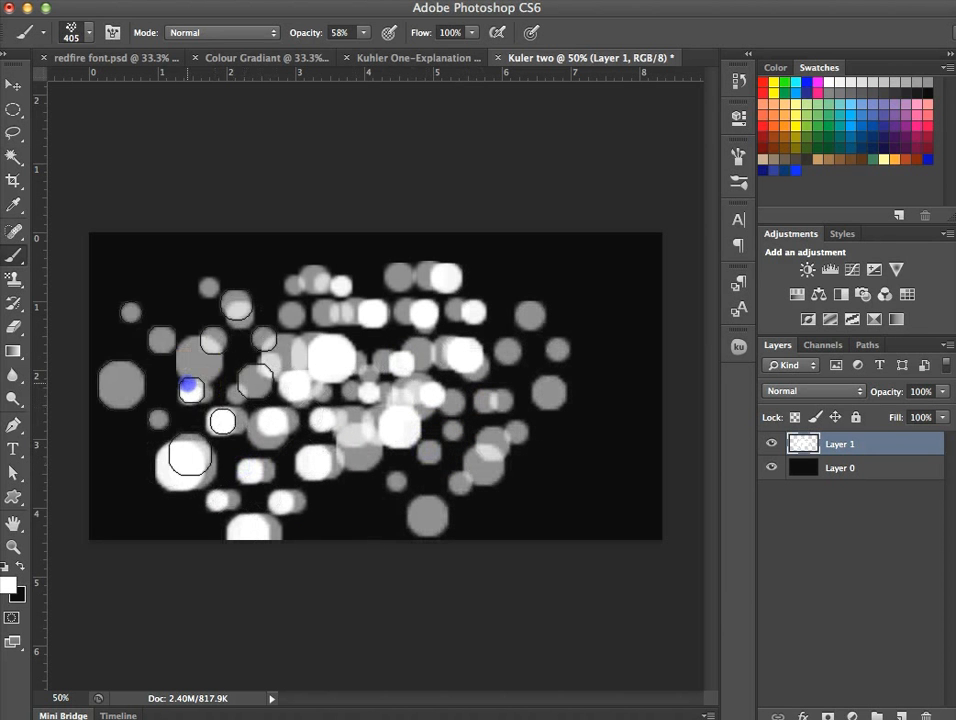
{"action": "left_click", "coordinate": [195, 384]}
{"action": "left_click", "coordinate": [186, 334]}
{"action": "left_click", "coordinate": [183, 334]}
{"action": "left_click", "coordinate": [576, 320]}
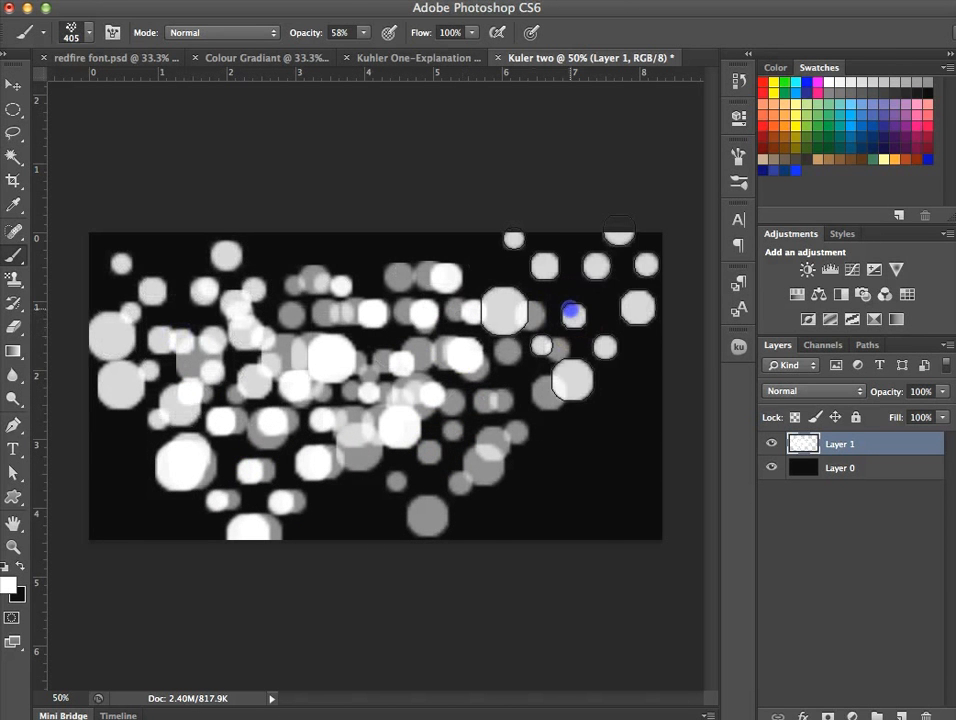
{"action": "left_click", "coordinate": [580, 463]}
{"action": "left_click", "coordinate": [578, 463]}
{"action": "left_click", "coordinate": [509, 489]}
{"action": "left_click", "coordinate": [350, 501]}
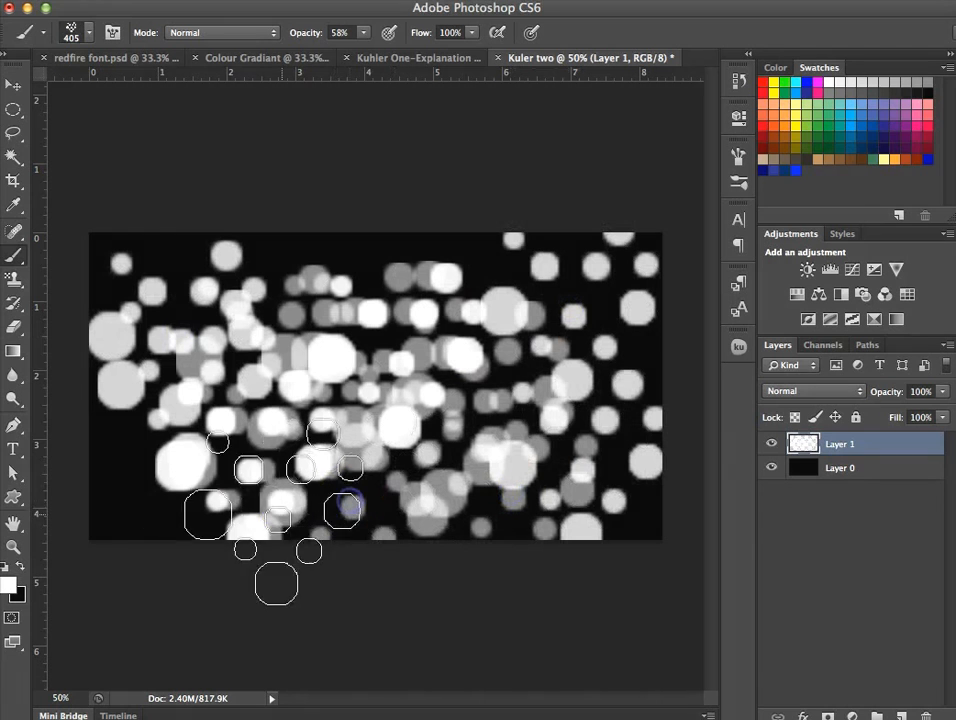
{"action": "left_click", "coordinate": [183, 517]}
{"action": "left_click", "coordinate": [320, 304]}
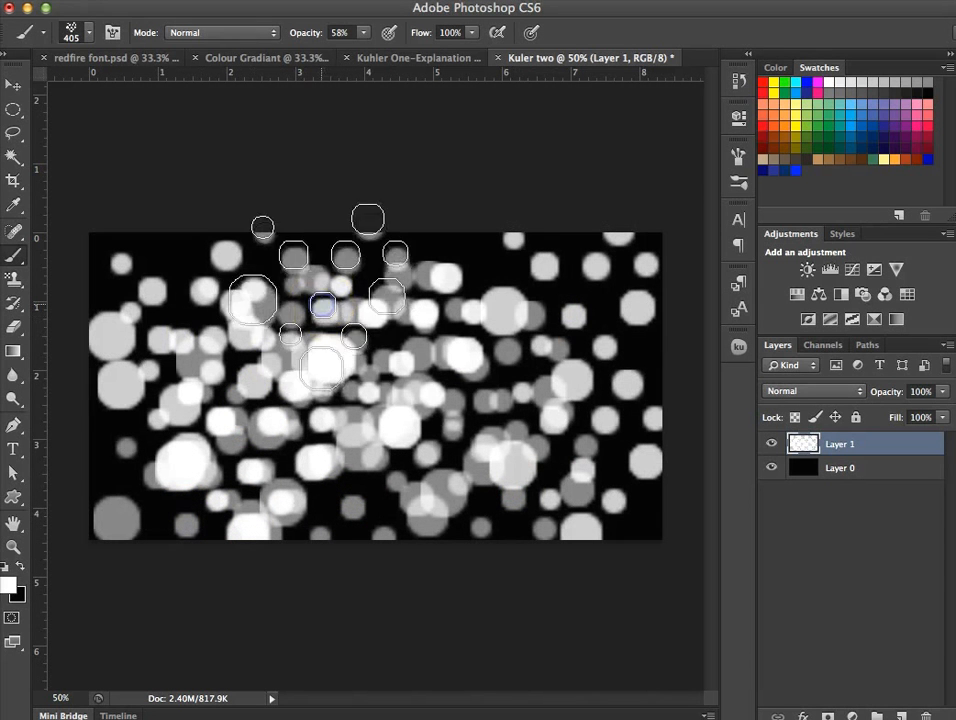
{"action": "left_click", "coordinate": [173, 285]}
{"action": "left_click", "coordinate": [390, 472]}
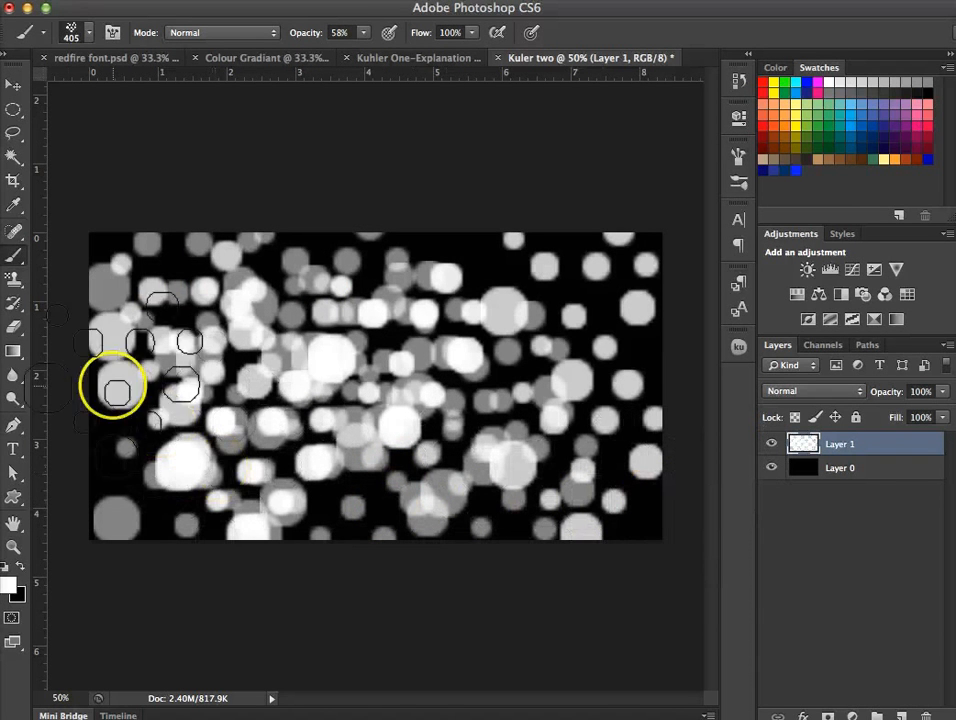
Step: Draw the blue linear gradient horizontally across the circles on Layer 1 and set the layer's blend mode to Color
{"action": "left_click", "coordinate": [15, 352]}
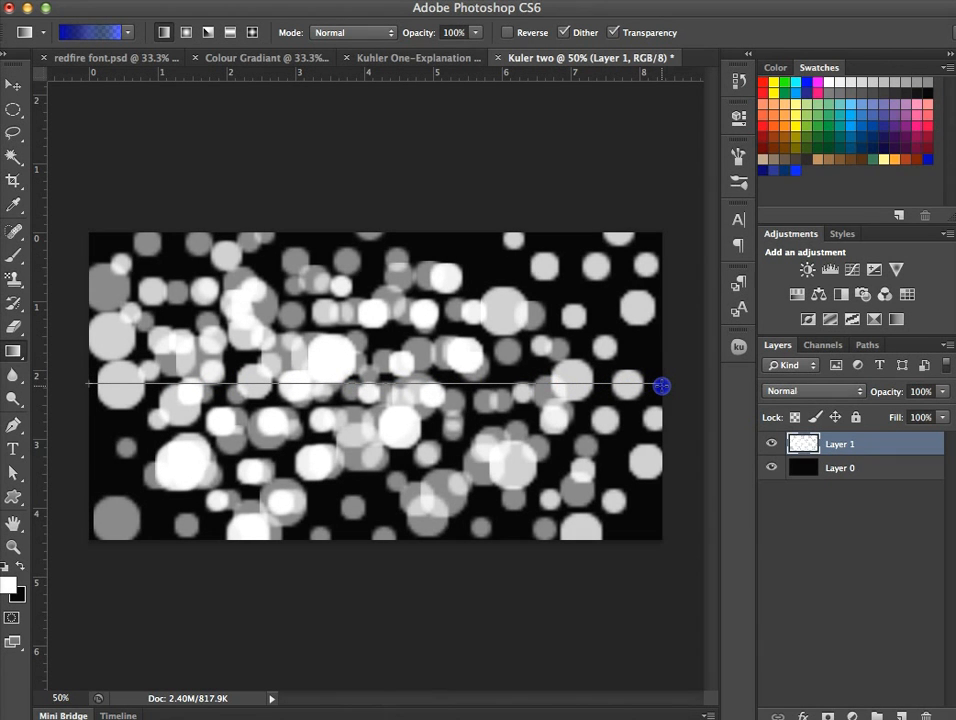
{"action": "left_click_drag", "start_coordinate": [662, 386], "coordinate": [662, 386]}
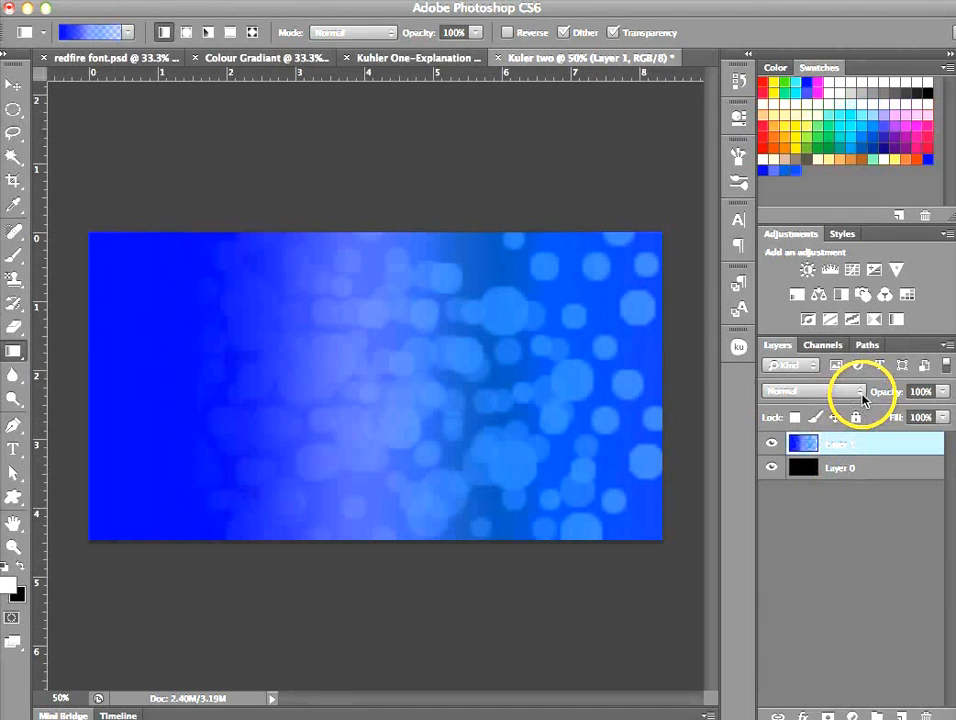
{"action": "left_click", "coordinate": [860, 392]}
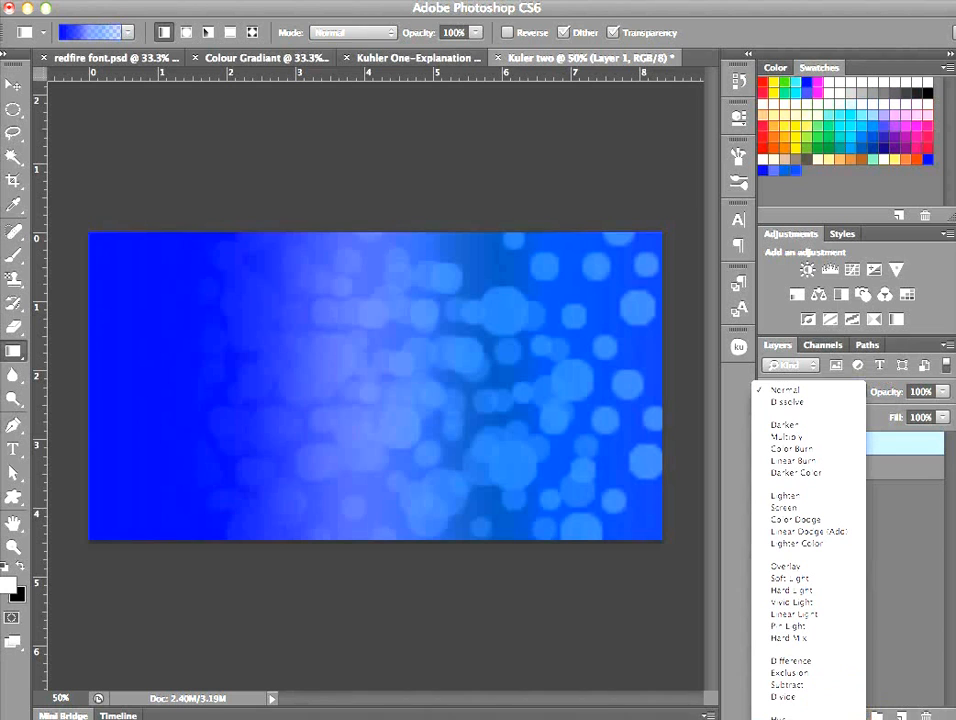
{"action": "left_click", "coordinate": [783, 719]}
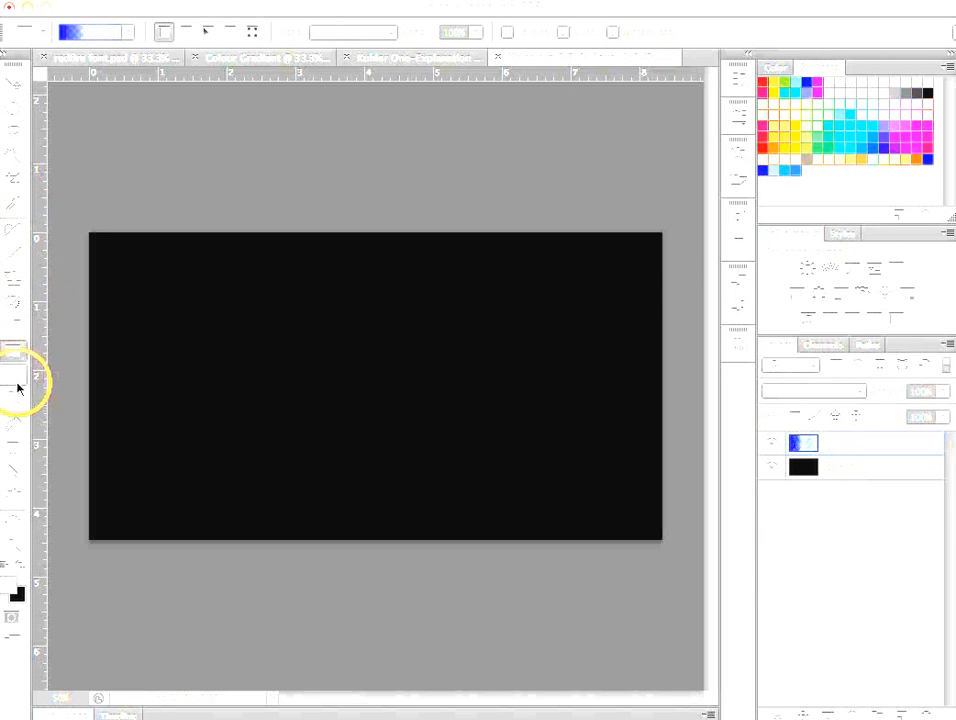
Step: Try to stamp more white circles on the gradient-filled Layer 1, opening and closing its blending options
{"action": "left_click", "coordinate": [16, 251]}
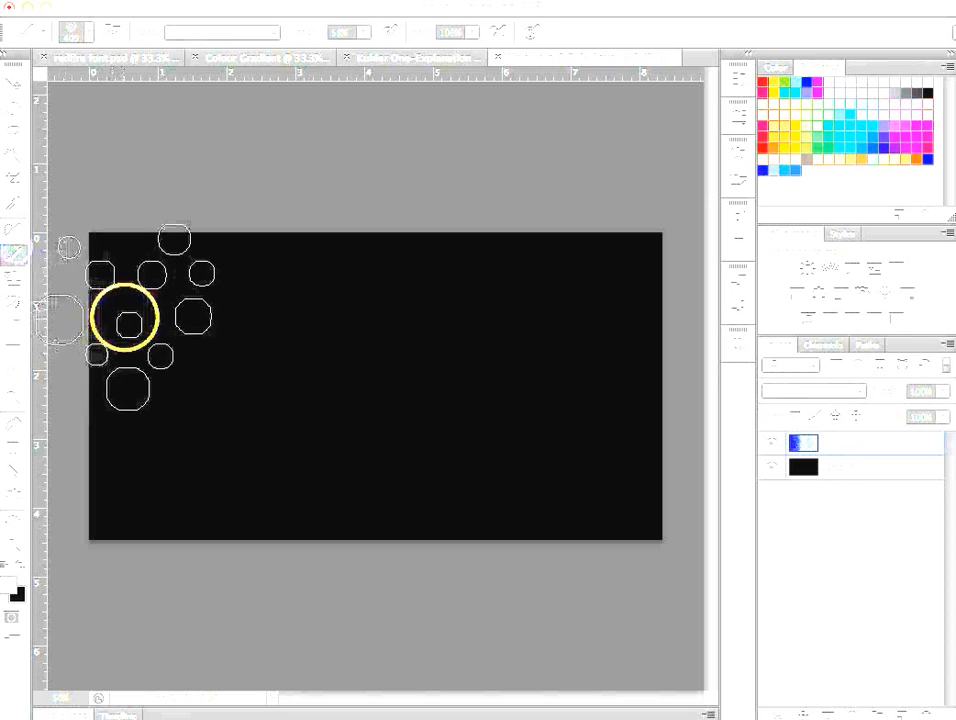
{"action": "left_click", "coordinate": [183, 337]}
{"action": "left_click", "coordinate": [183, 363]}
{"action": "left_click", "coordinate": [179, 360]}
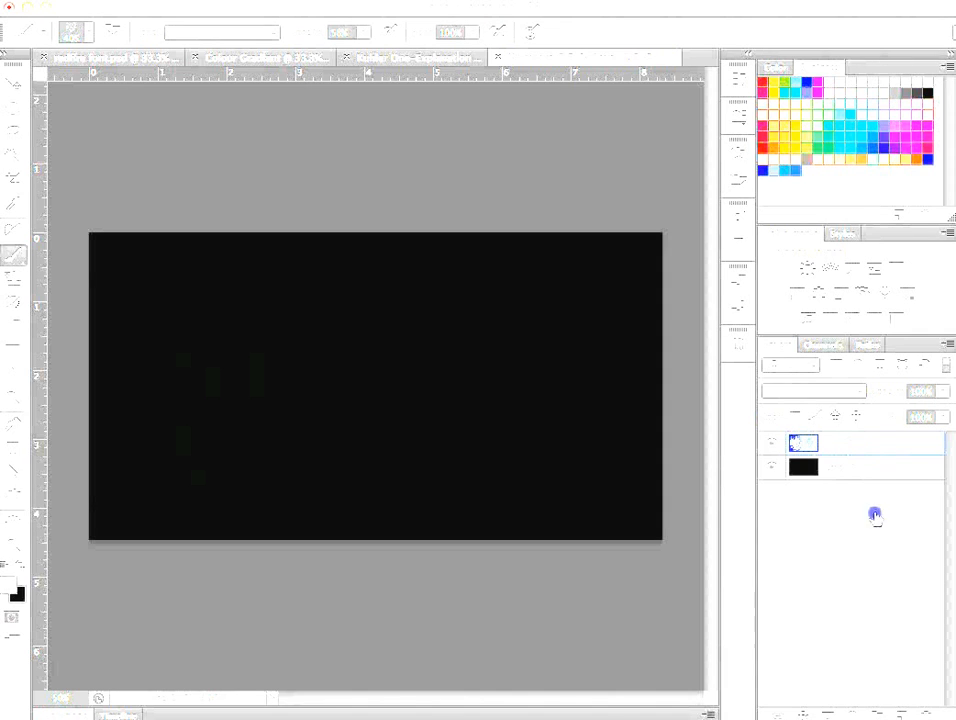
{"action": "left_click", "coordinate": [847, 452]}
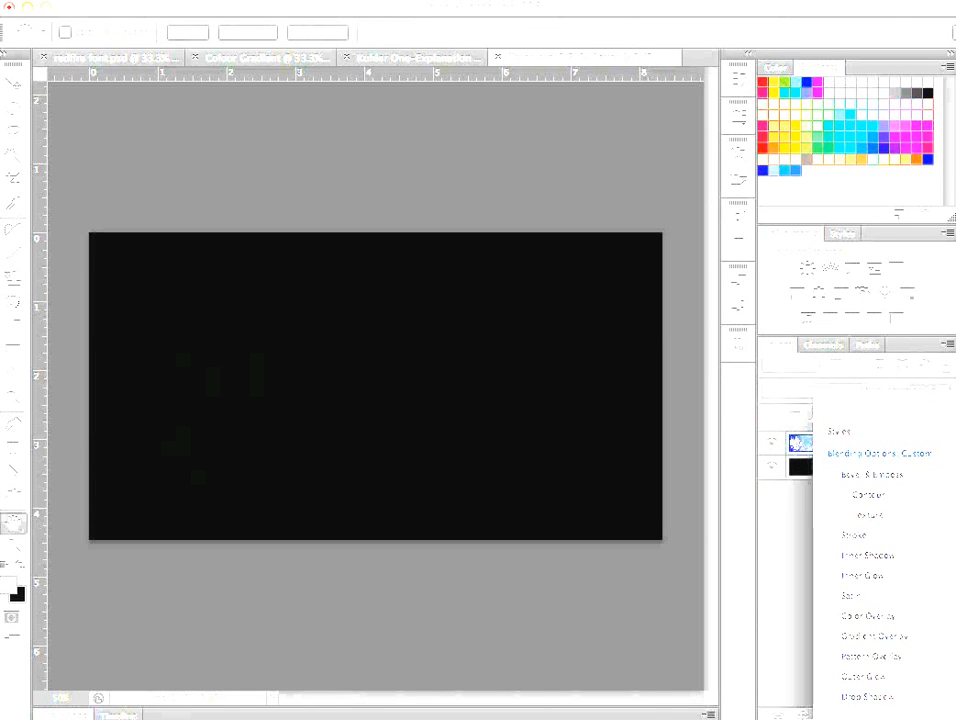
{"action": "key", "text": "Return"}
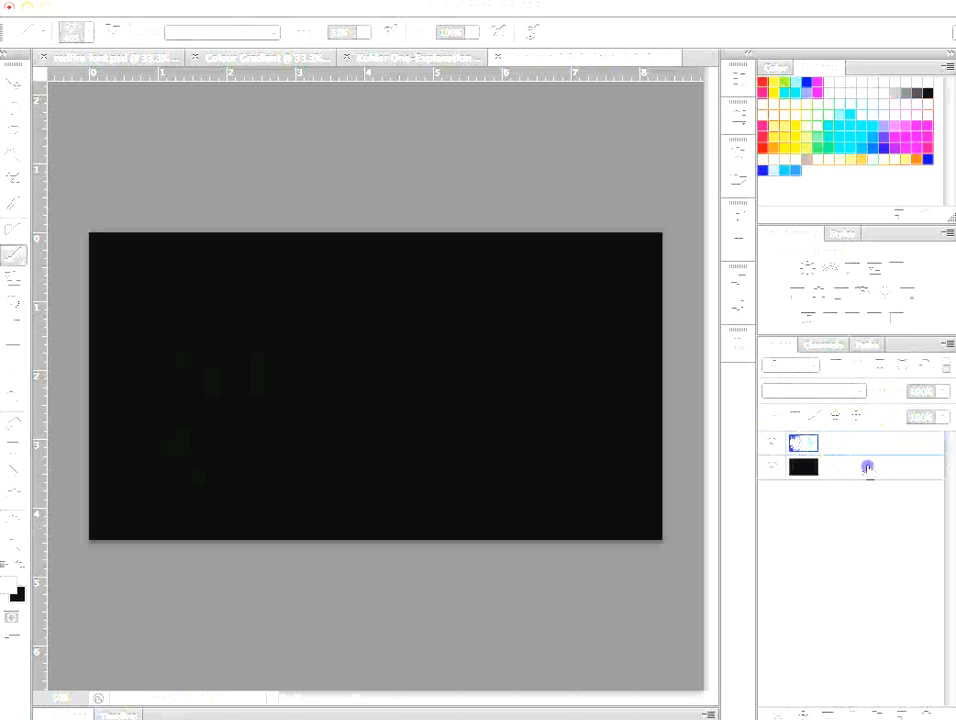
Step: Discard the gradient-filled Layer 1 and add a new empty layer above the black Layer 0
{"action": "left_click_drag", "start_coordinate": [868, 467], "coordinate": [885, 708]}
{"action": "left_click_drag", "start_coordinate": [860, 442], "coordinate": [917, 712]}
{"action": "left_click", "coordinate": [902, 712]}
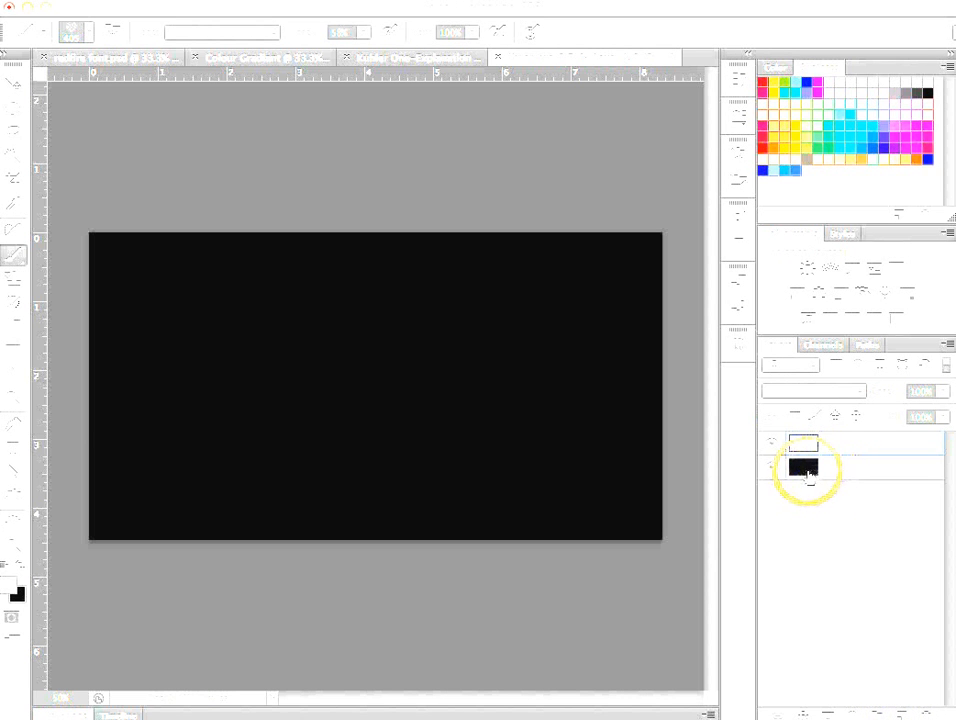
Step: Paint overlapping white circle clusters with the 405 px brush across the whole canvas on Layer 0
{"action": "left_click", "coordinate": [806, 470]}
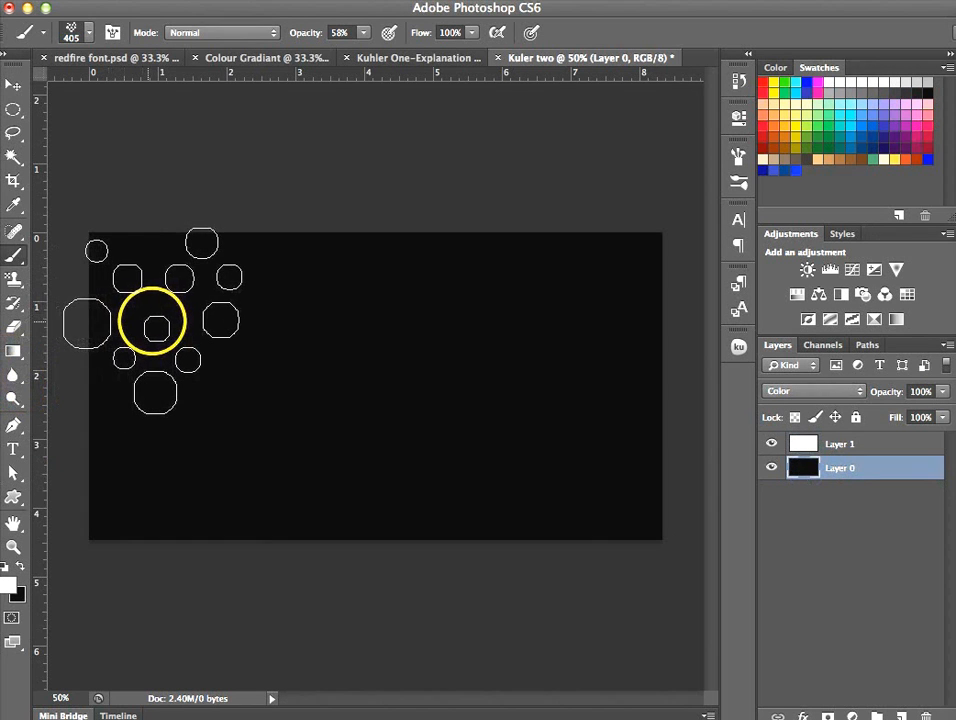
{"action": "mouse_move", "coordinate": [155, 322]}
{"action": "left_mouse_down"}
{"action": "mouse_move", "coordinate": [169, 371]}
{"action": "mouse_move", "coordinate": [164, 365]}
{"action": "mouse_move", "coordinate": [210, 451]}
{"action": "mouse_move", "coordinate": [190, 468]}
{"action": "mouse_move", "coordinate": [311, 467]}
{"action": "mouse_move", "coordinate": [301, 349]}
{"action": "mouse_move", "coordinate": [398, 312]}
{"action": "mouse_move", "coordinate": [459, 372]}
{"action": "mouse_move", "coordinate": [449, 418]}
{"action": "mouse_move", "coordinate": [485, 447]}
{"action": "mouse_move", "coordinate": [464, 474]}
{"action": "mouse_move", "coordinate": [556, 449]}
{"action": "mouse_move", "coordinate": [583, 416]}
{"action": "mouse_move", "coordinate": [603, 341]}
{"action": "mouse_move", "coordinate": [563, 306]}
{"action": "mouse_move", "coordinate": [595, 407]}
{"action": "mouse_move", "coordinate": [589, 504]}
{"action": "left_mouse_up"}
{"action": "mouse_move", "coordinate": [156, 489]}
{"action": "left_mouse_down"}
{"action": "mouse_move", "coordinate": [256, 525]}
{"action": "mouse_move", "coordinate": [283, 547]}
{"action": "mouse_move", "coordinate": [261, 547]}
{"action": "mouse_move", "coordinate": [575, 553]}
{"action": "mouse_move", "coordinate": [589, 516]}
{"action": "left_mouse_up"}
Step: Draw the blue linear gradient horizontally across the full canvas on Layer 1 and set the layer's blend mode to Color
{"action": "left_click", "coordinate": [800, 446]}
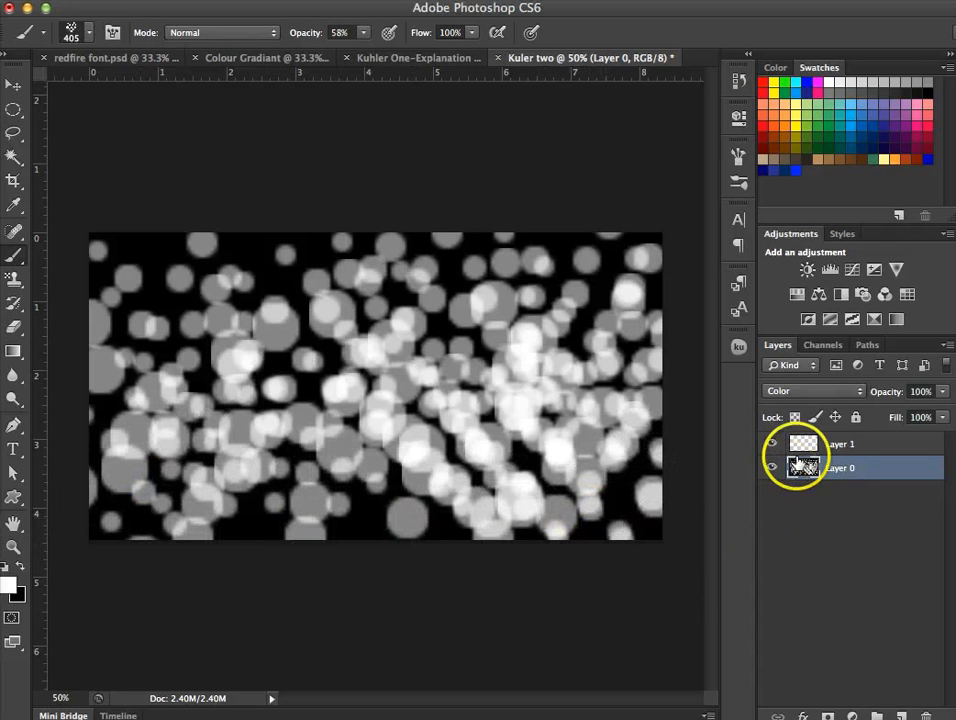
{"action": "left_click", "coordinate": [12, 351]}
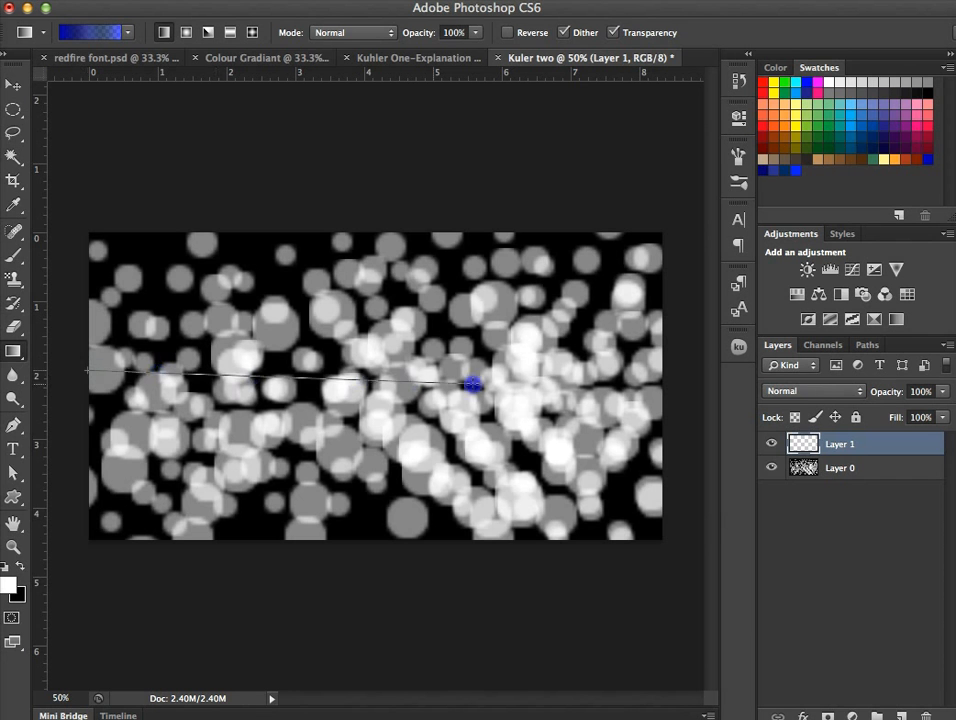
{"action": "left_click_drag", "start_coordinate": [473, 385], "coordinate": [586, 388]}
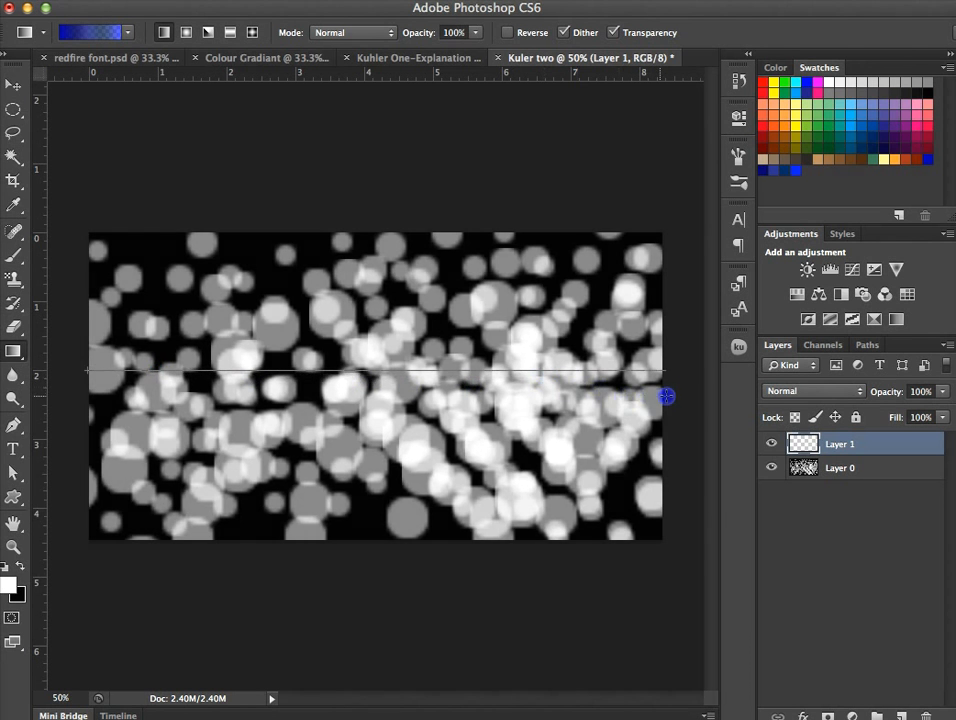
{"action": "left_click_drag", "start_coordinate": [666, 396], "coordinate": [666, 396]}
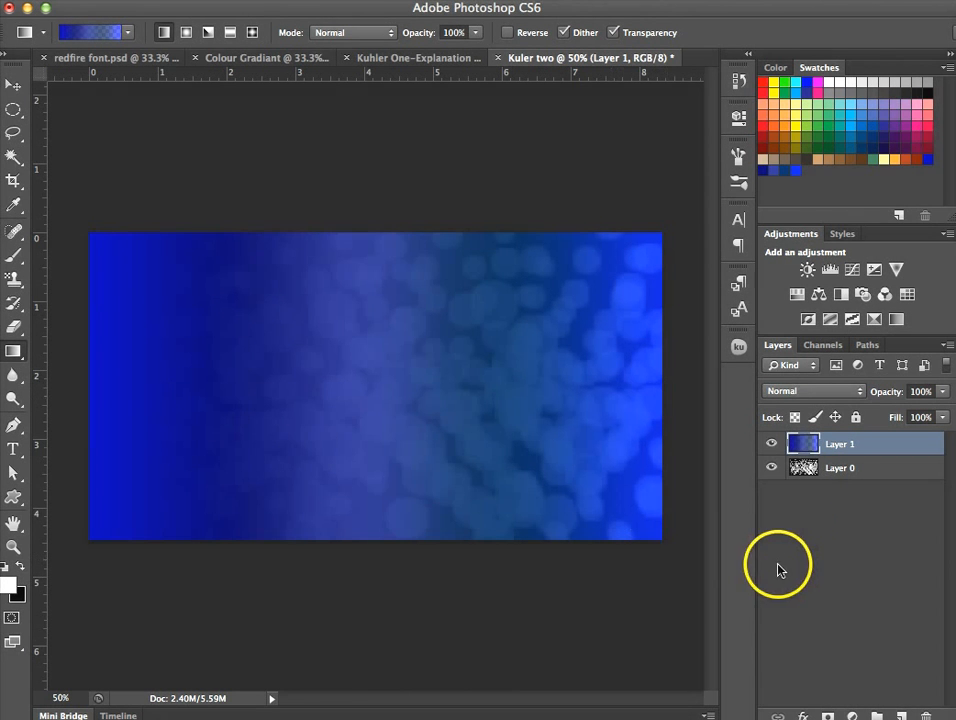
{"action": "left_click", "coordinate": [845, 392]}
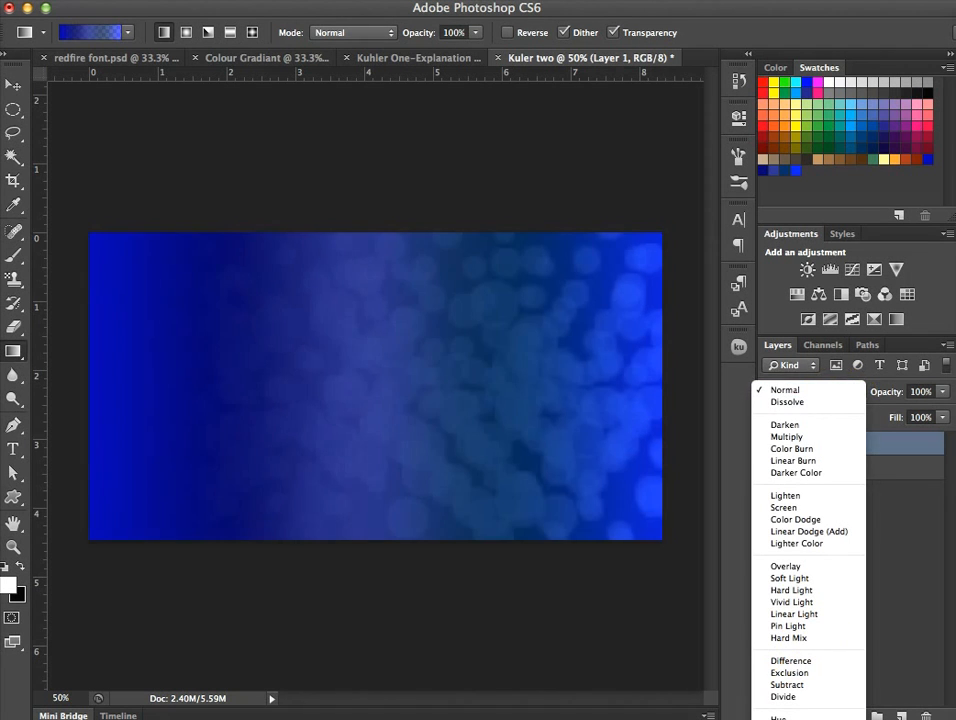
{"action": "left_click", "coordinate": [780, 719]}
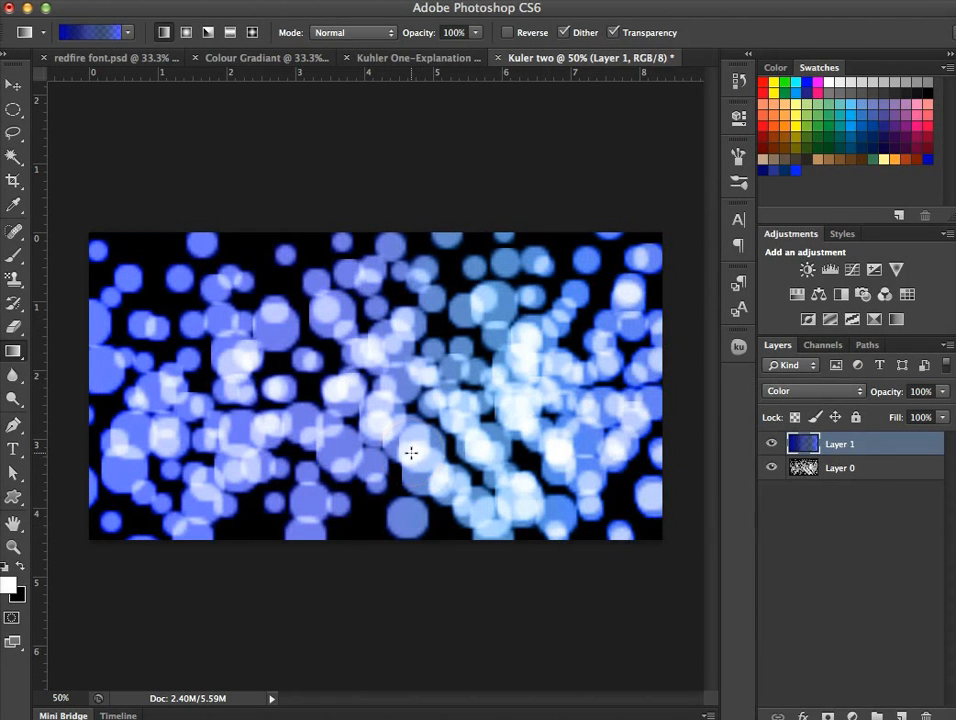